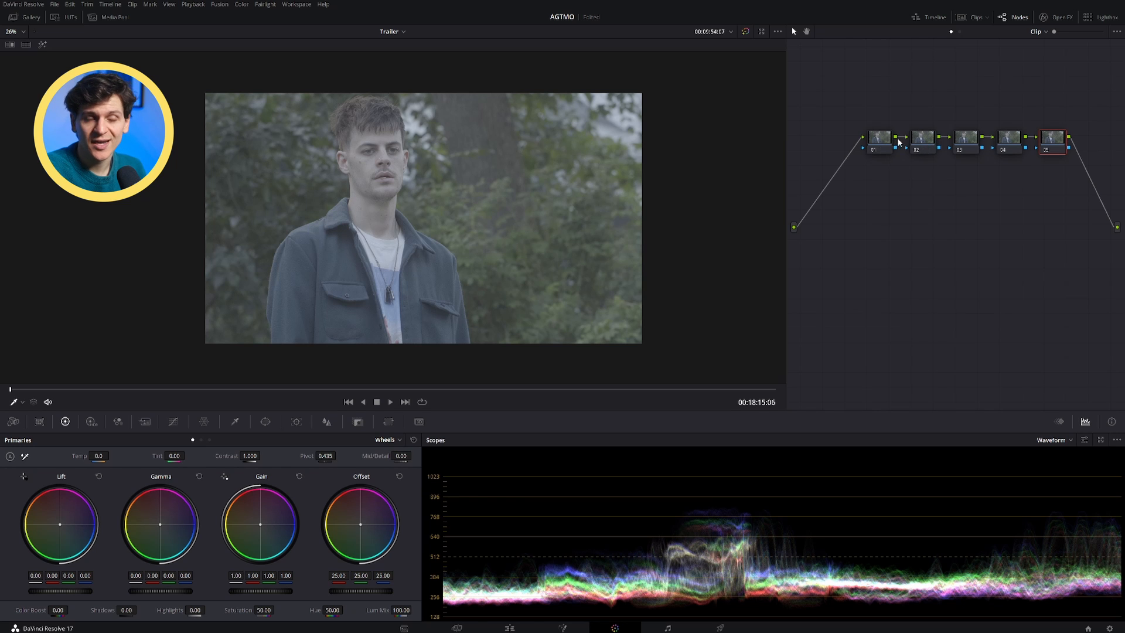
Step: Label the first two serial nodes as WB and Exposure
click(971, 140)
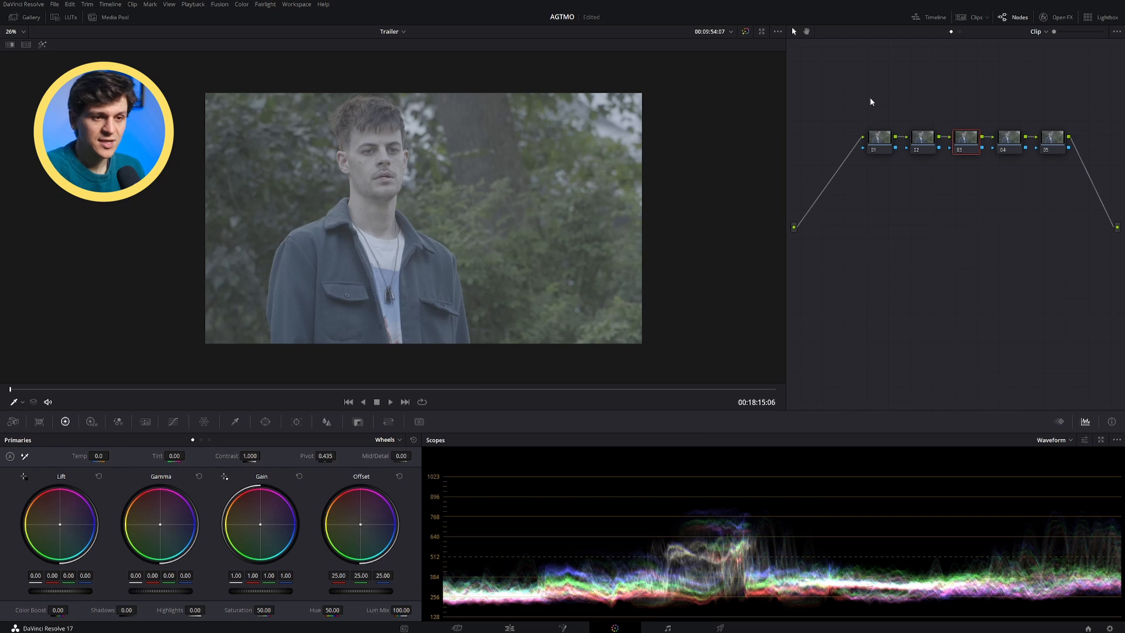
click(883, 141)
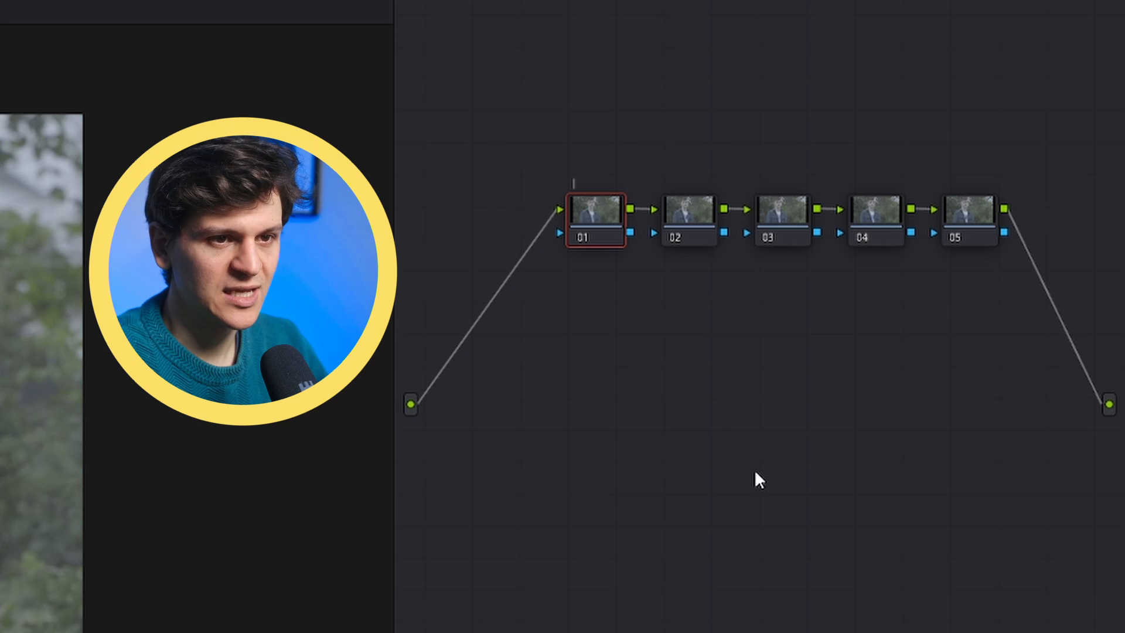
text(wi)
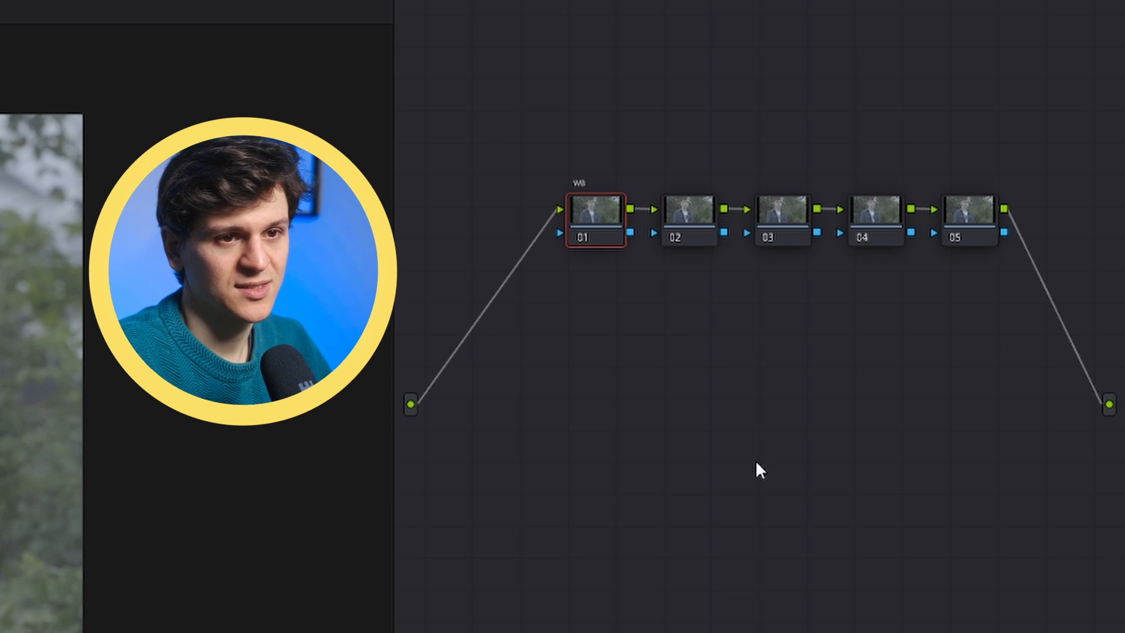
click(697, 219)
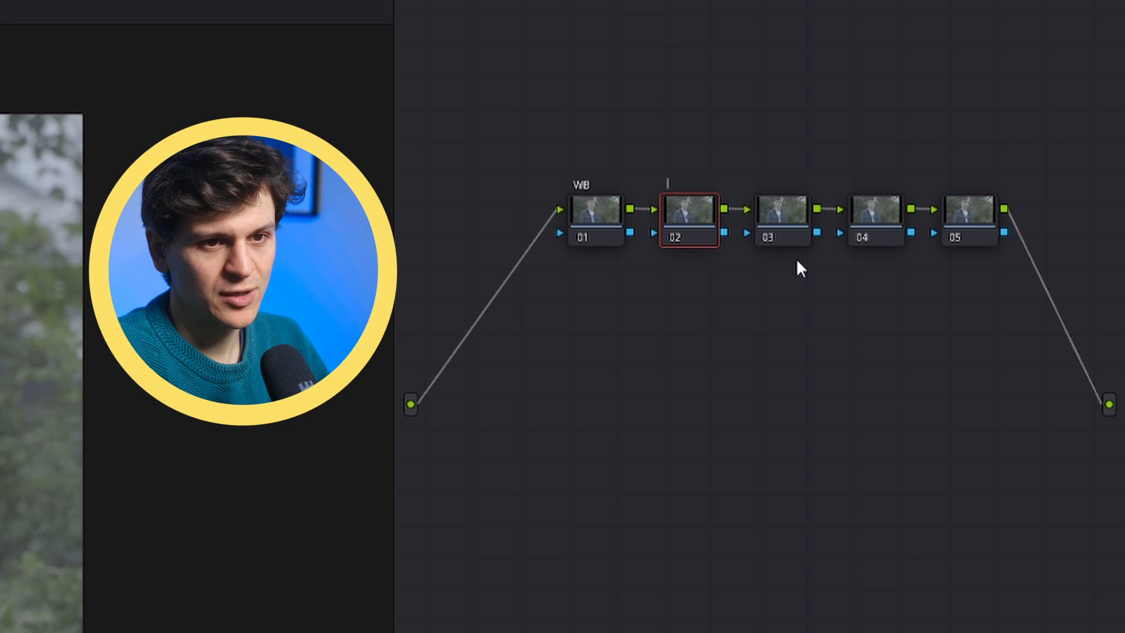
text(Expo)
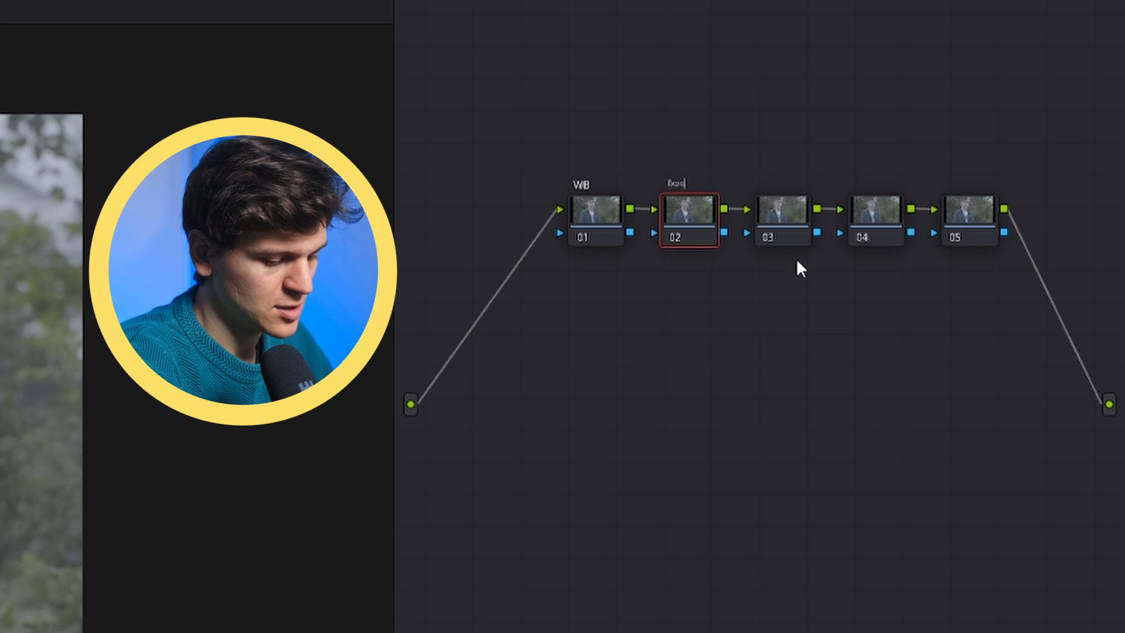
text(sure)
Step: Label the third and fourth nodes as Color Space and LUT
click(792, 198)
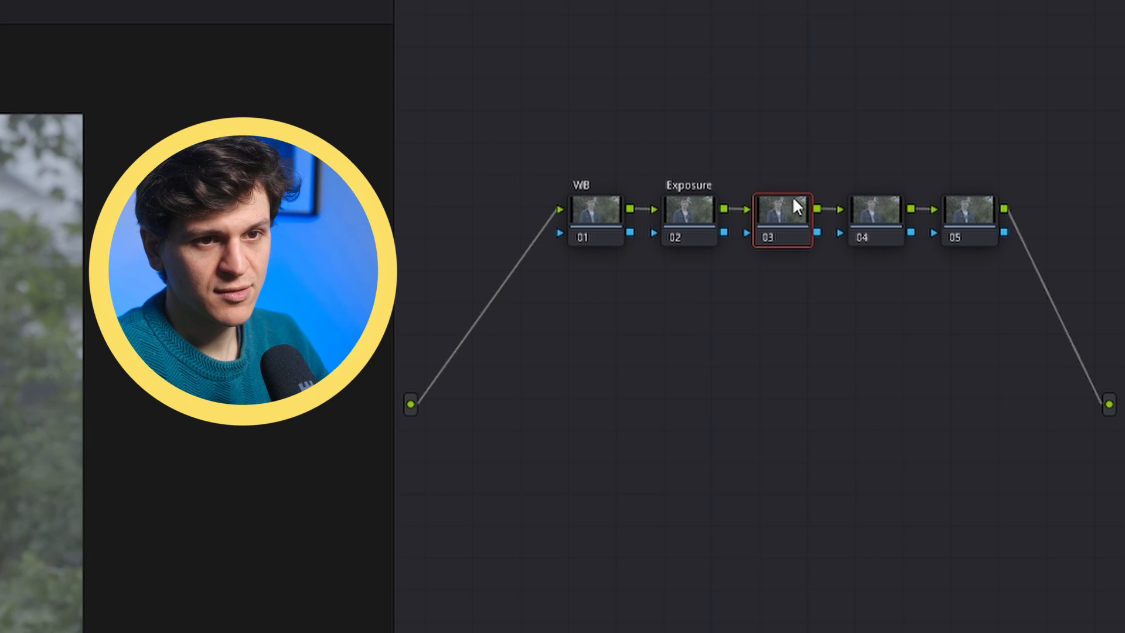
text(C)
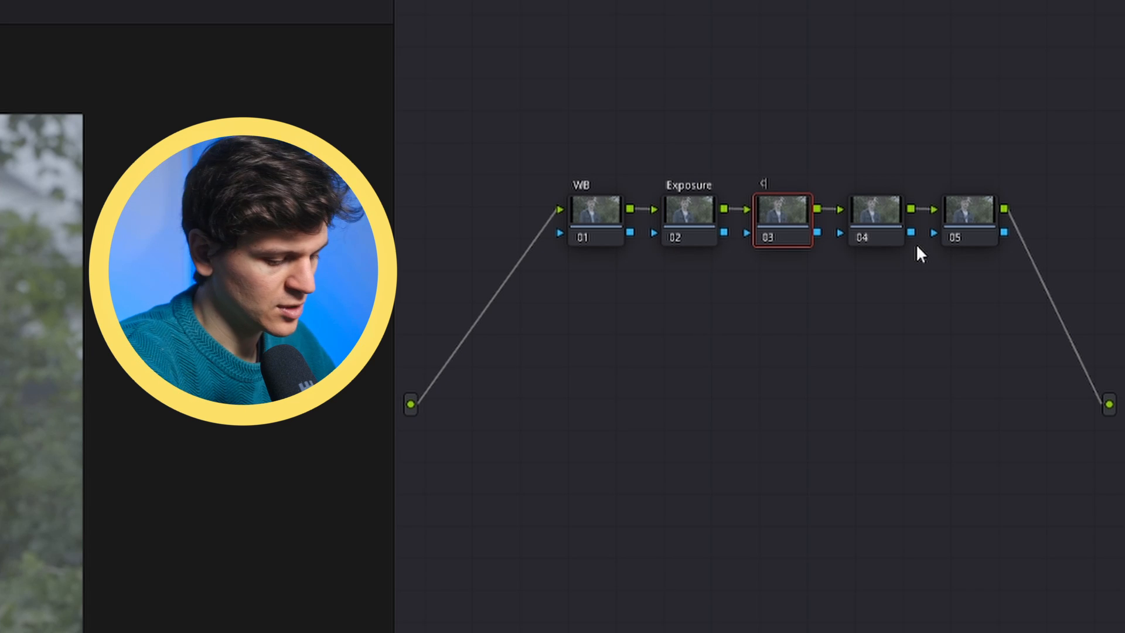
text(olor Space)
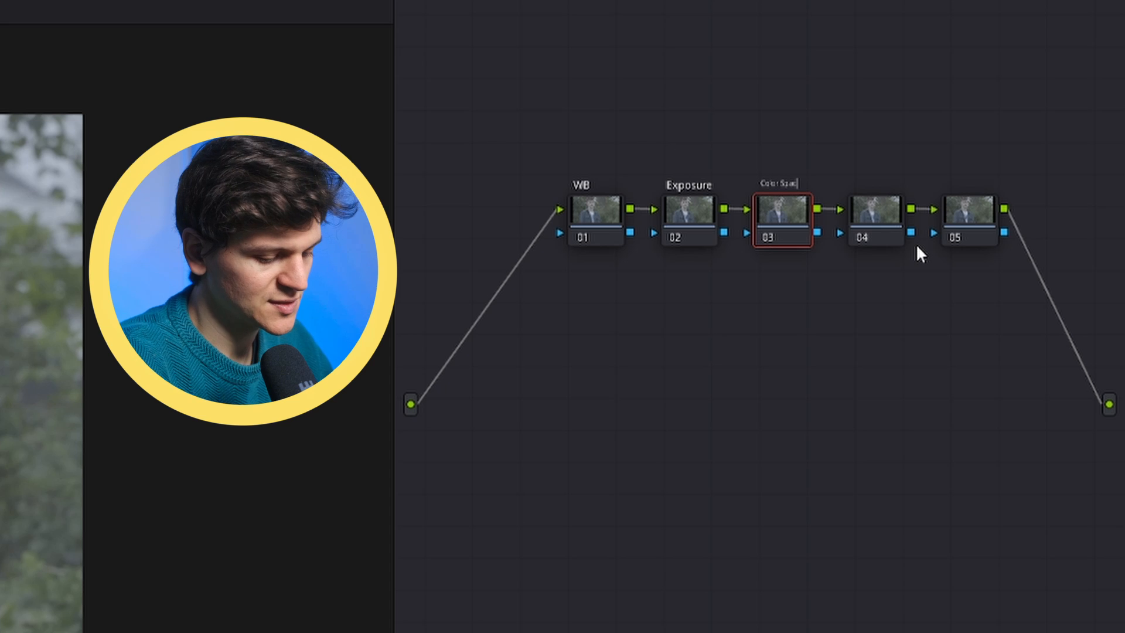
click(871, 208)
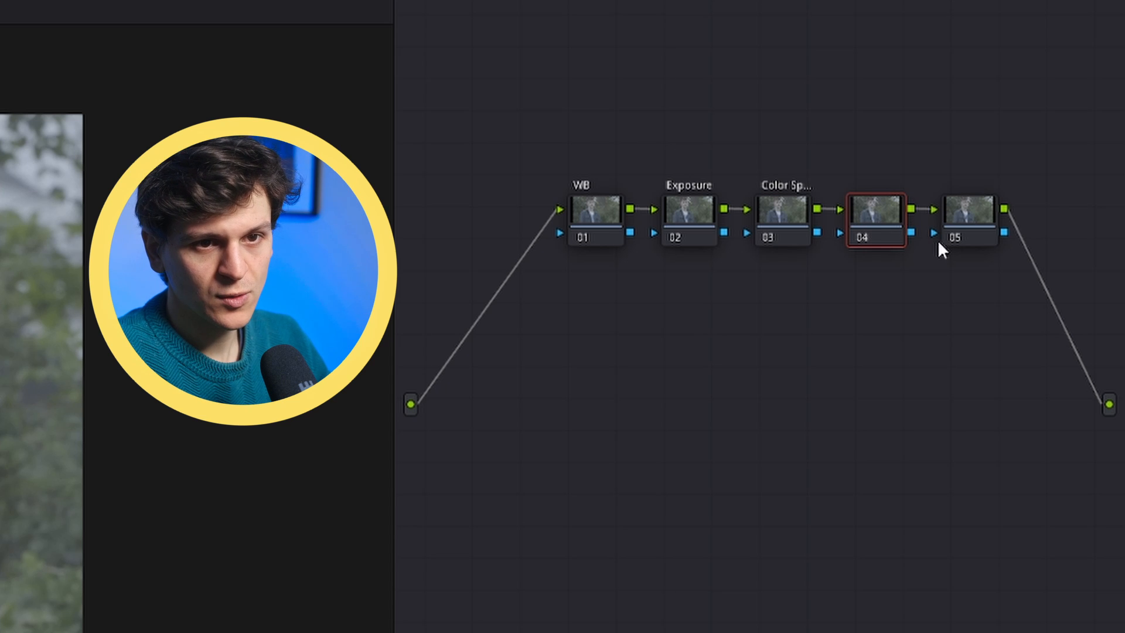
text(Lu)
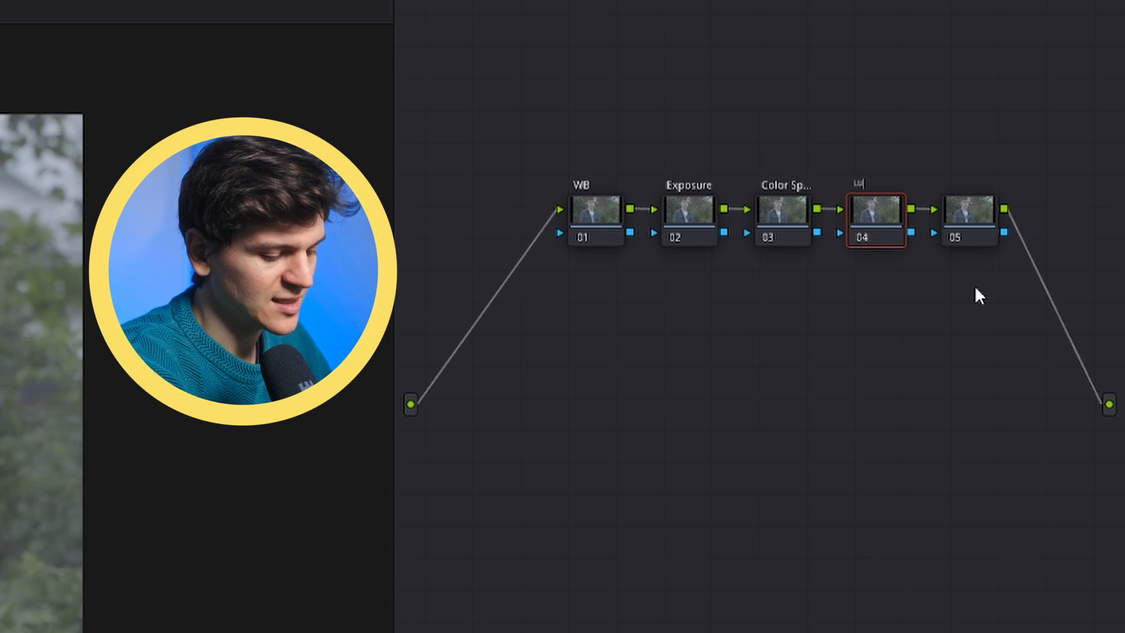
text(T)
Step: Label the fifth node as Grade
click(973, 210)
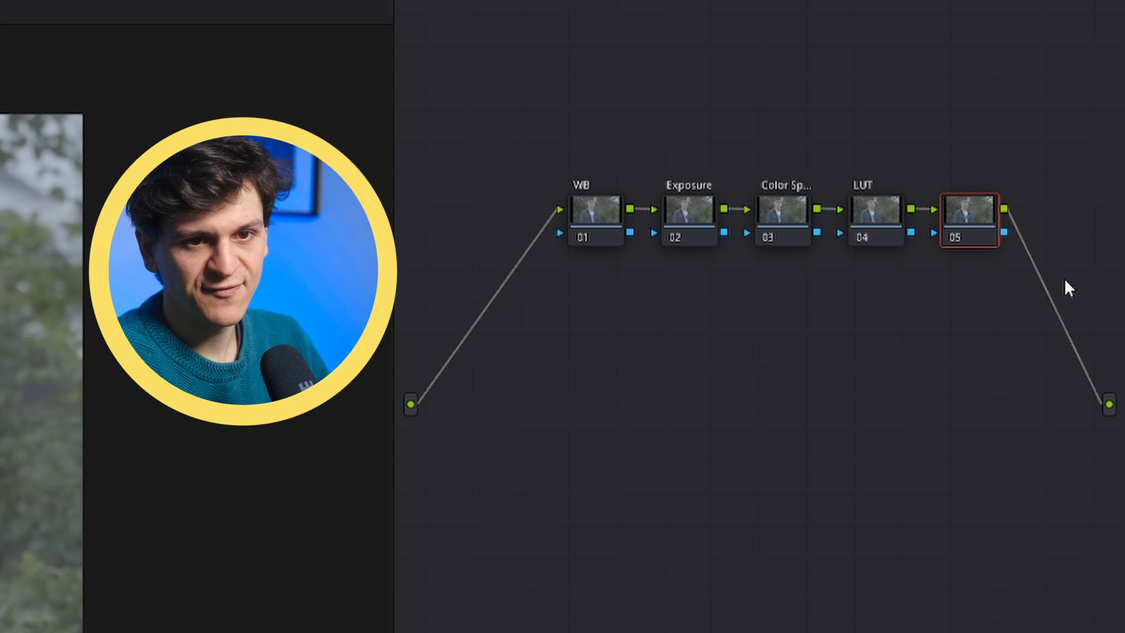
key(F2)
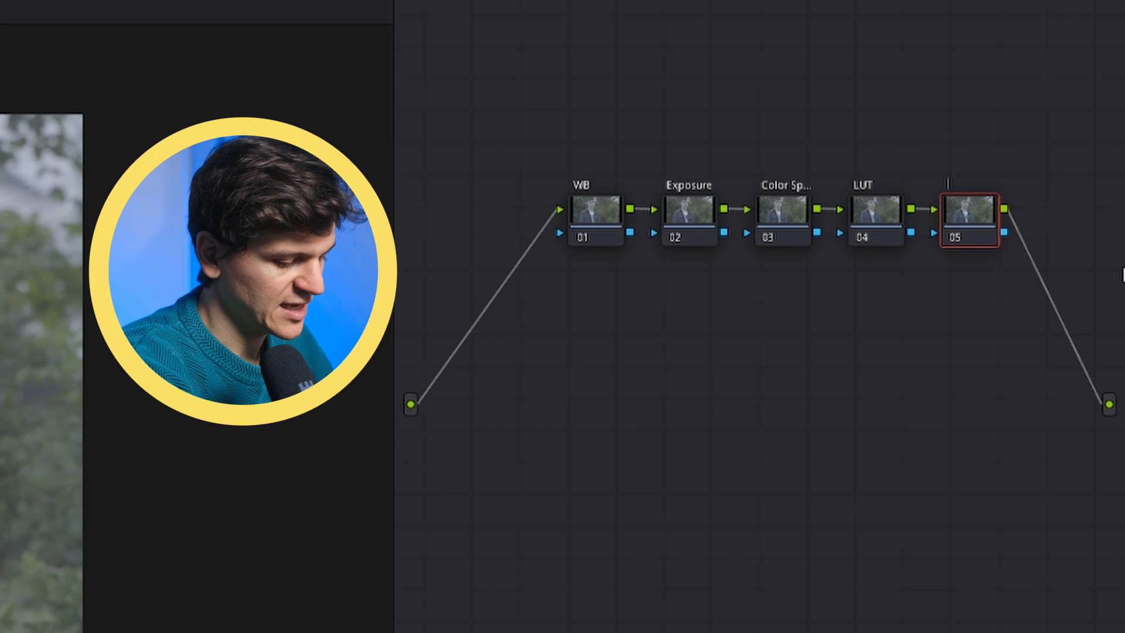
text(Co)
key(BackSpace)
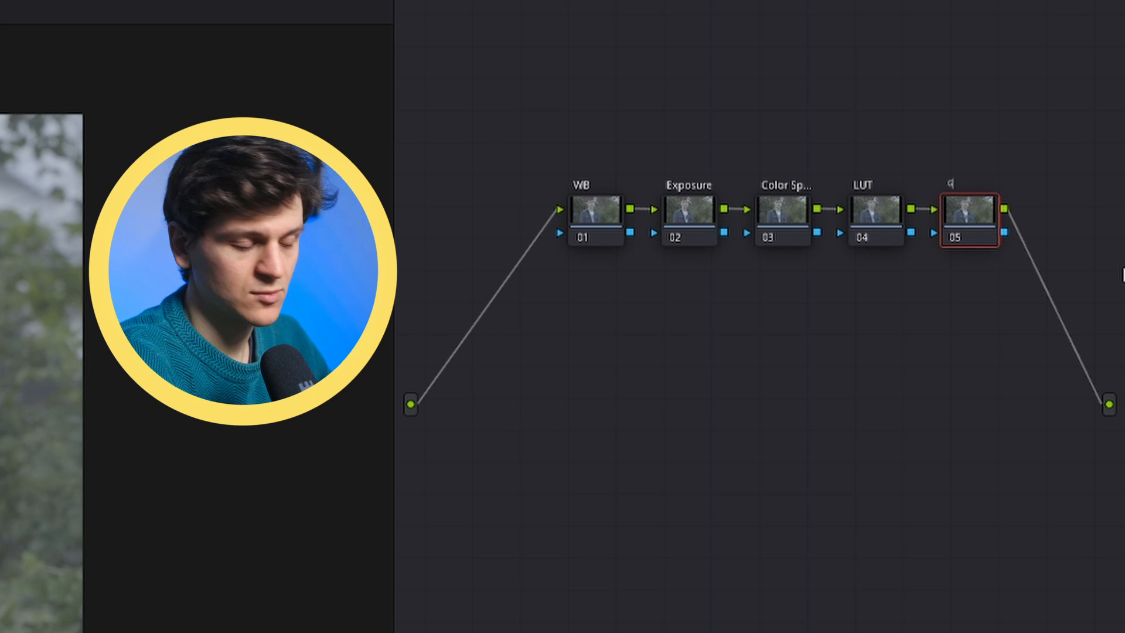
text(rade)
key(Return)
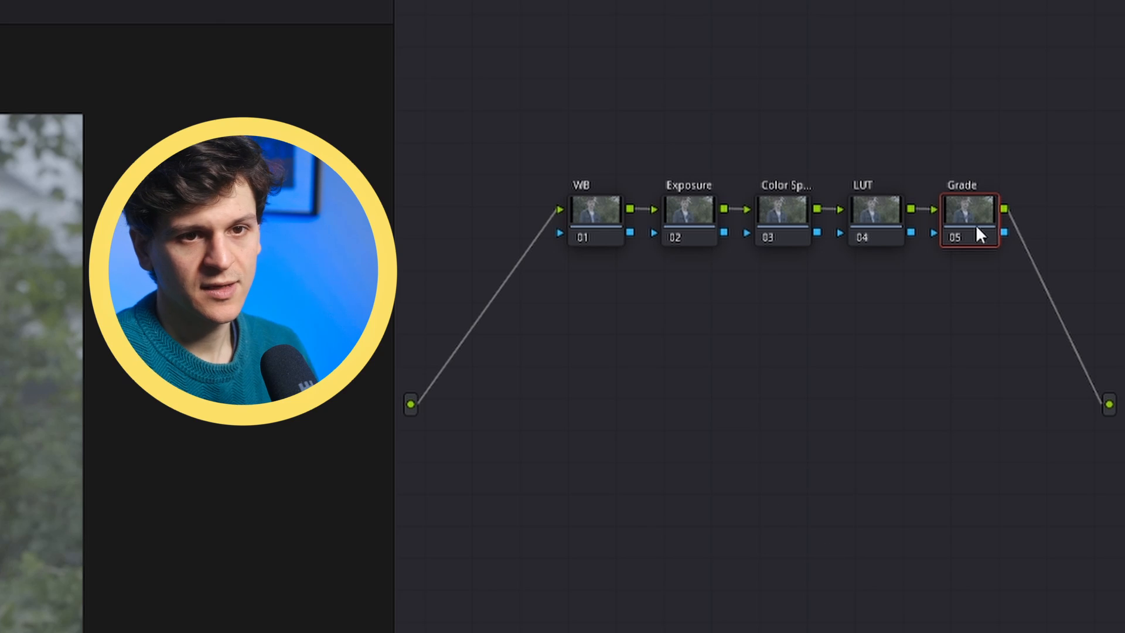
Step: Move the LUT and Grade nodes down into a second row beneath the other nodes
drag(882, 216, 648, 288)
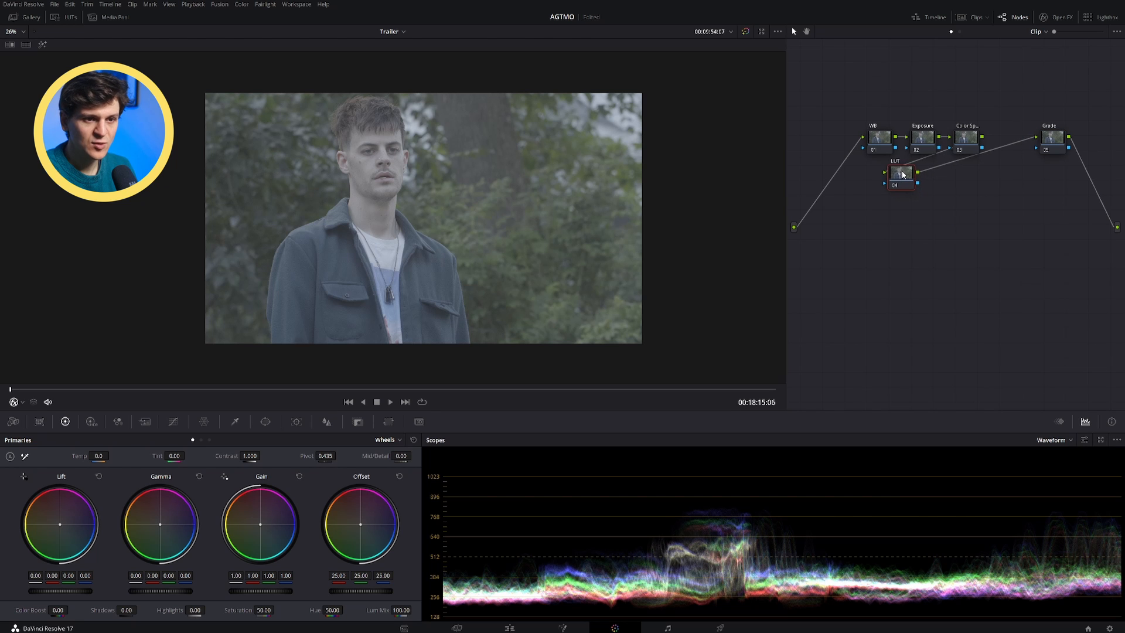
drag(903, 174, 902, 175)
drag(1059, 141, 950, 177)
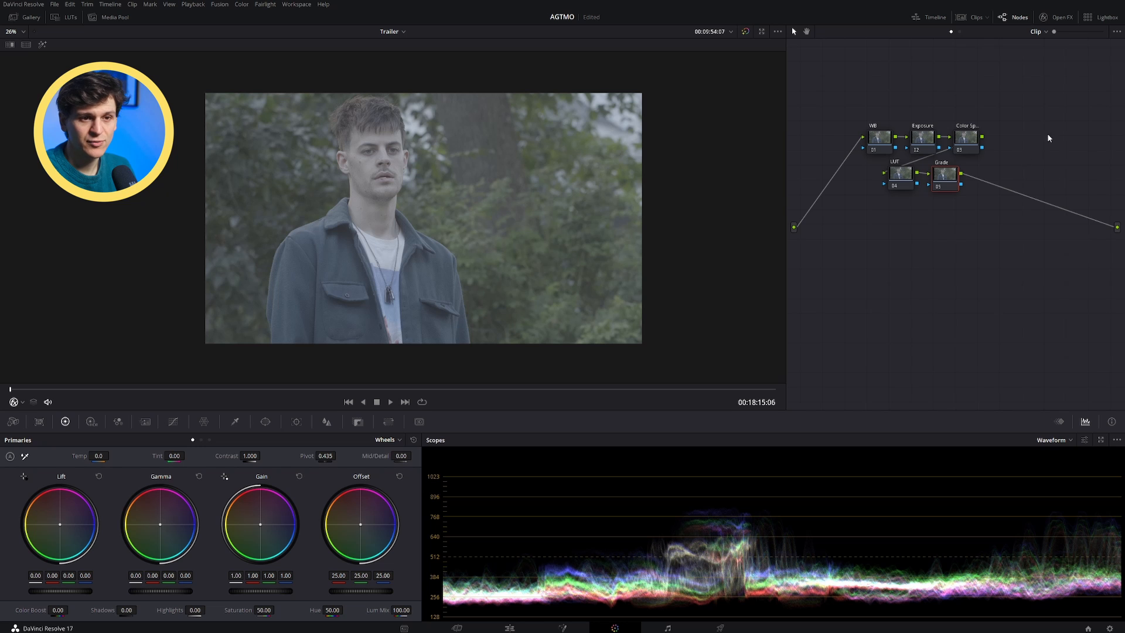
Step: Apply Color Space Transform to the Color Space node, converting Sony S-Gamut / Sony S-Log2 to Rec.709
click(969, 138)
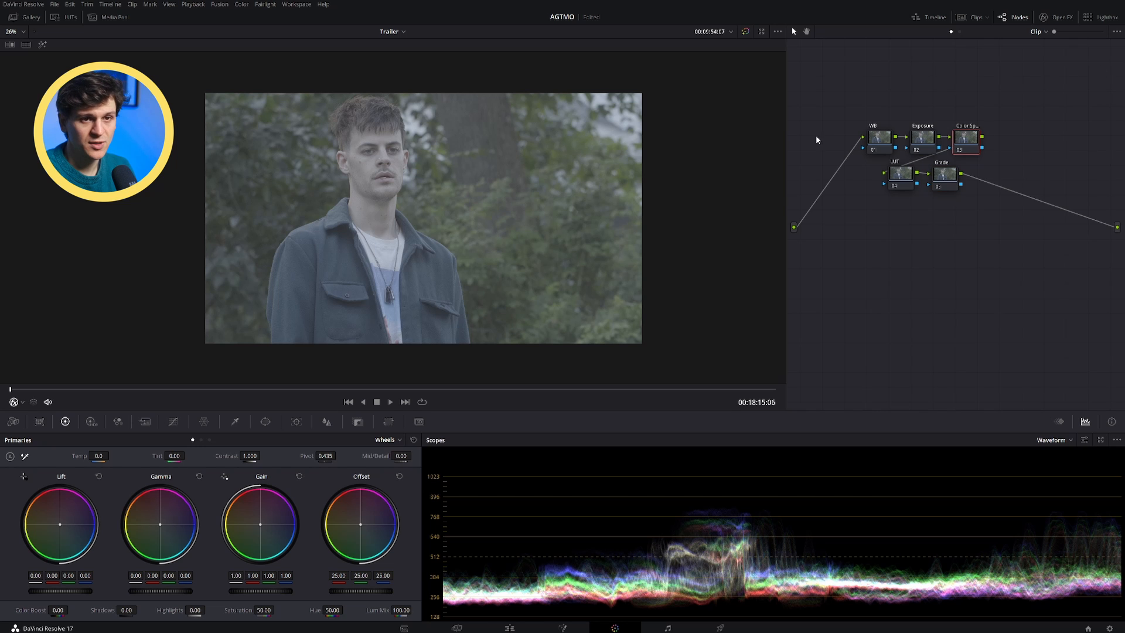
click(1061, 18)
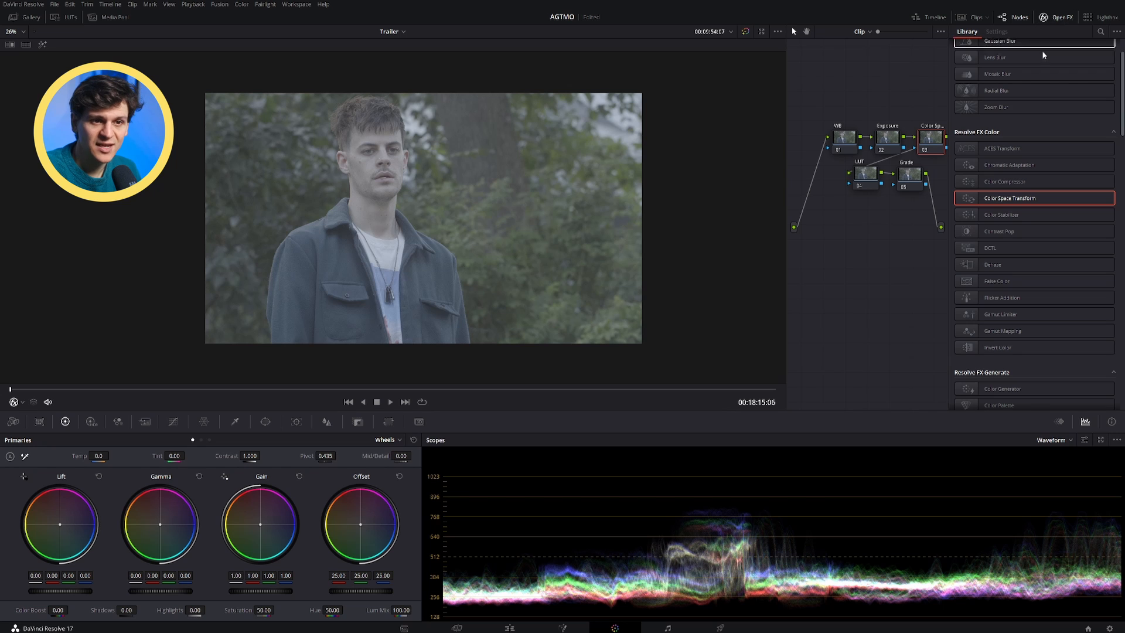
drag(1032, 202, 932, 141)
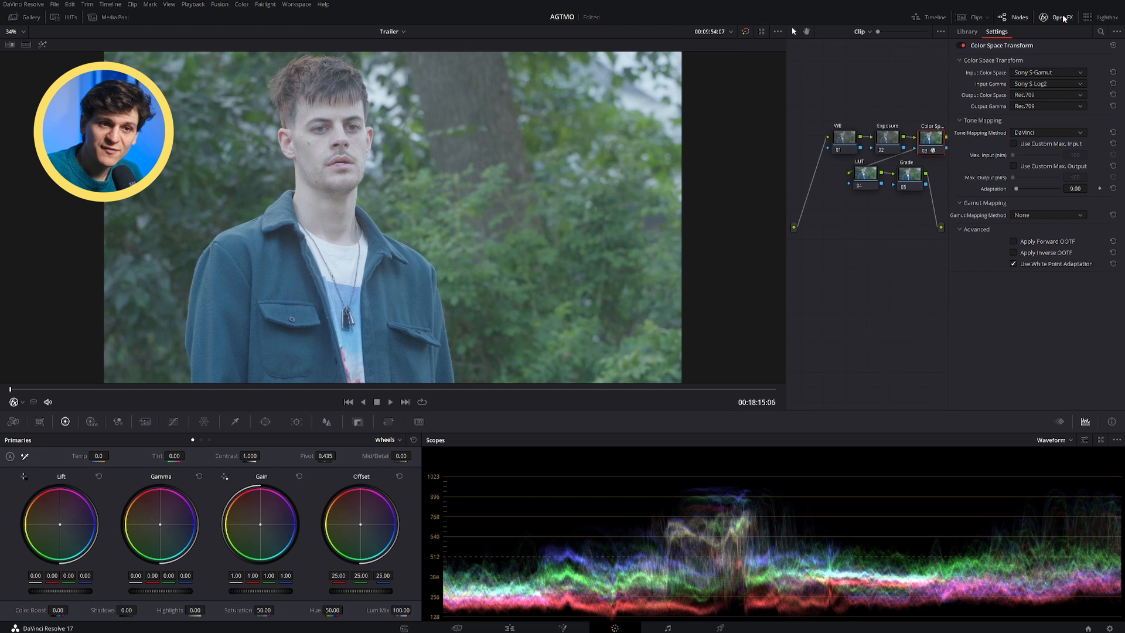
click(1006, 35)
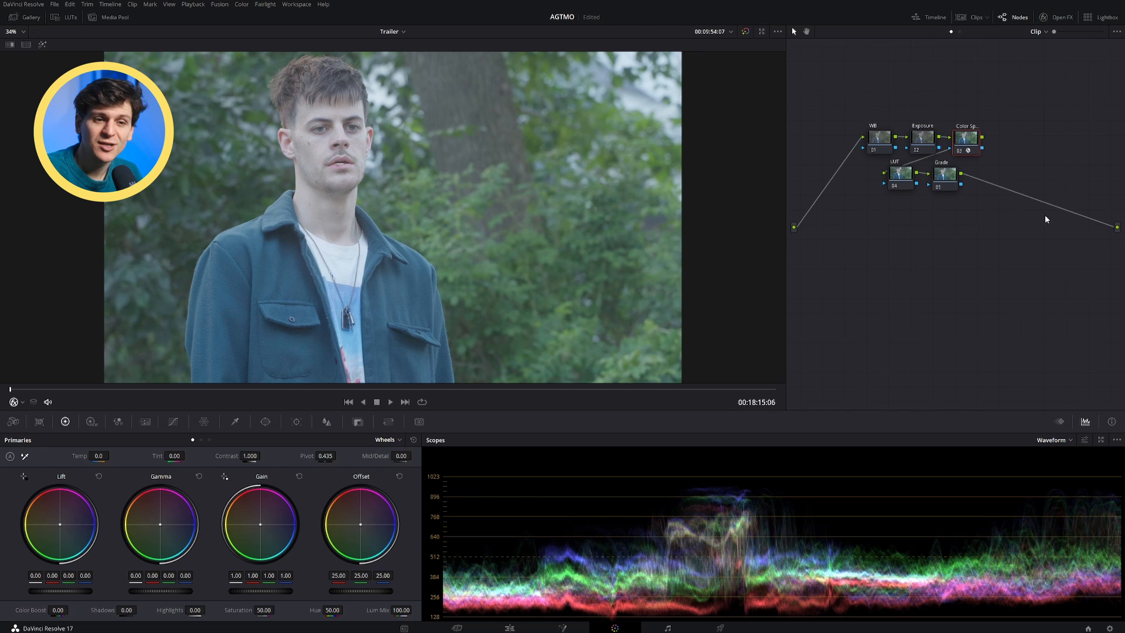
Step: On the Exposure node, set contrast to 1.176, shadows to -57.50, highlights to -73.50 and gain to 1.10
click(929, 142)
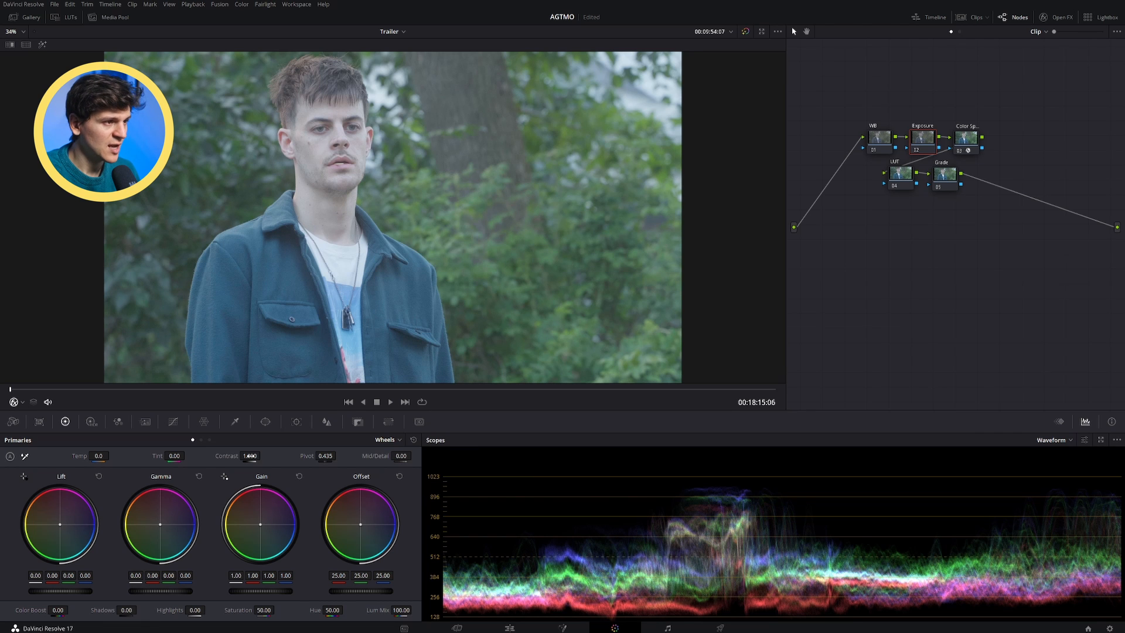
drag(250, 455, 263, 455)
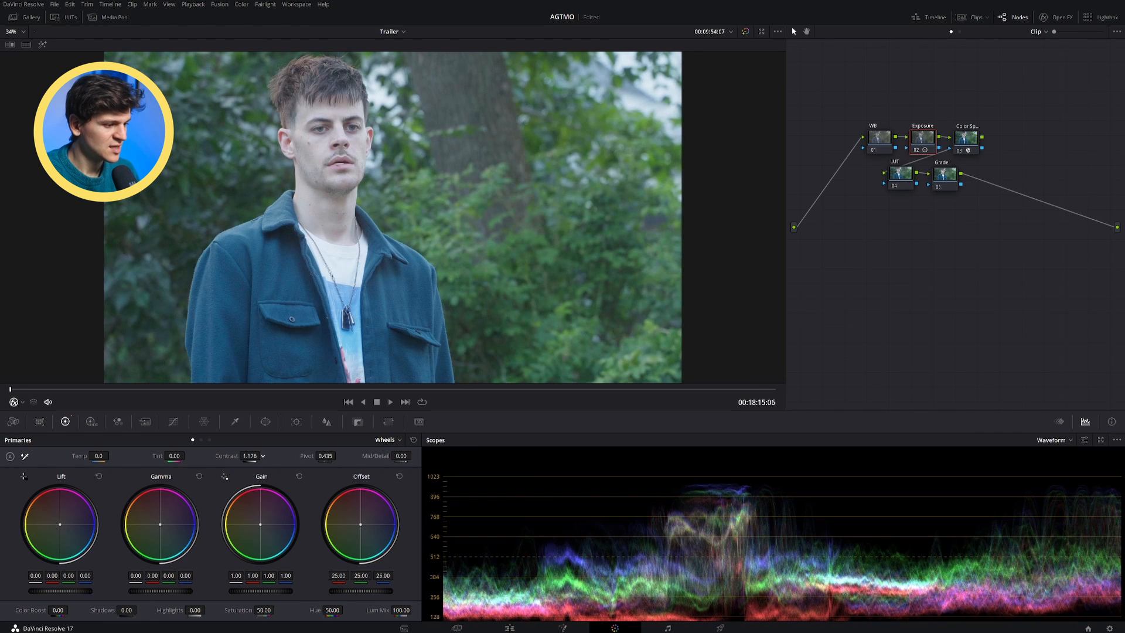
mouse_move(125, 610)
mouse_down()
mouse_move(93, 610)
mouse_move(105, 609)
mouse_up()
drag(262, 590, 282, 589)
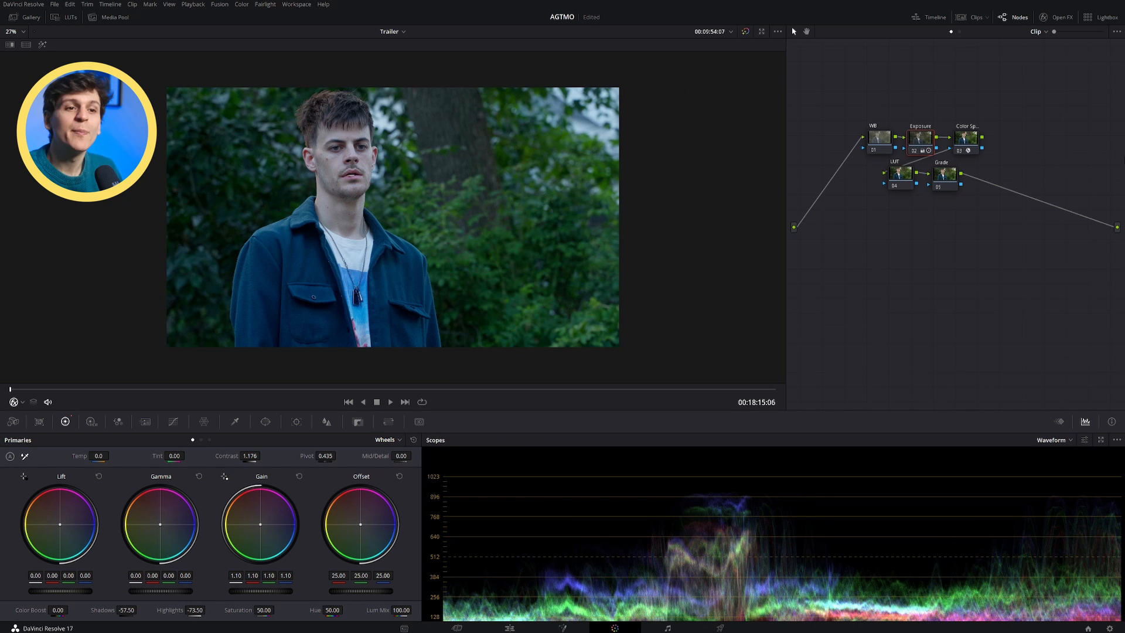
Step: On the WB node, set temperature to 50.0 and tint to 4.50
click(881, 138)
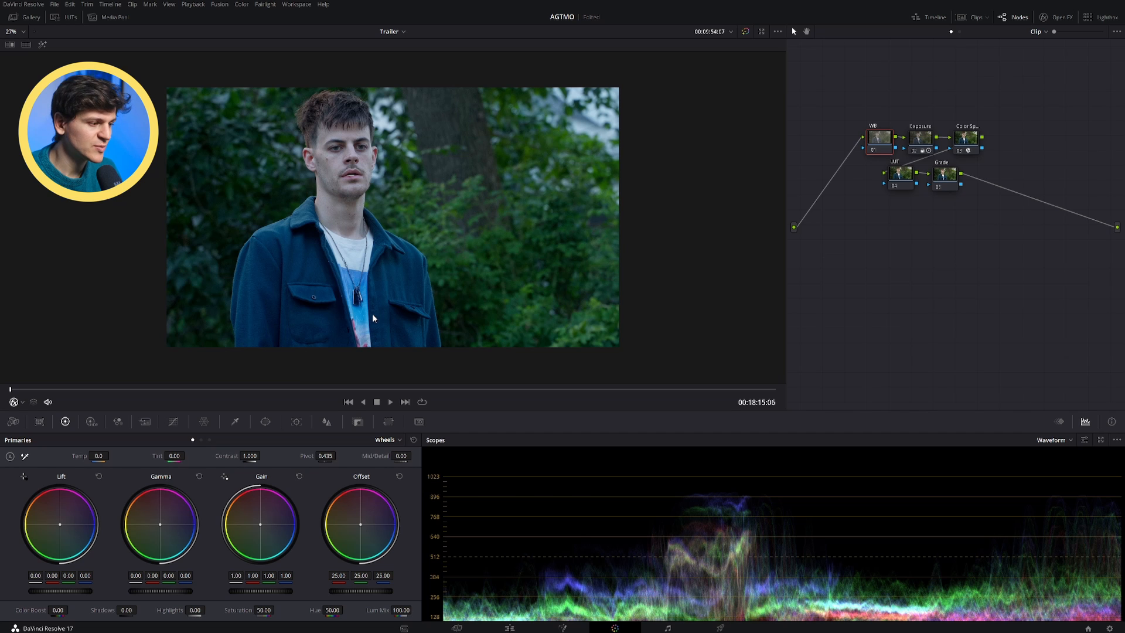
mouse_move(97, 456)
mouse_down()
mouse_move(111, 456)
mouse_move(96, 456)
mouse_up()
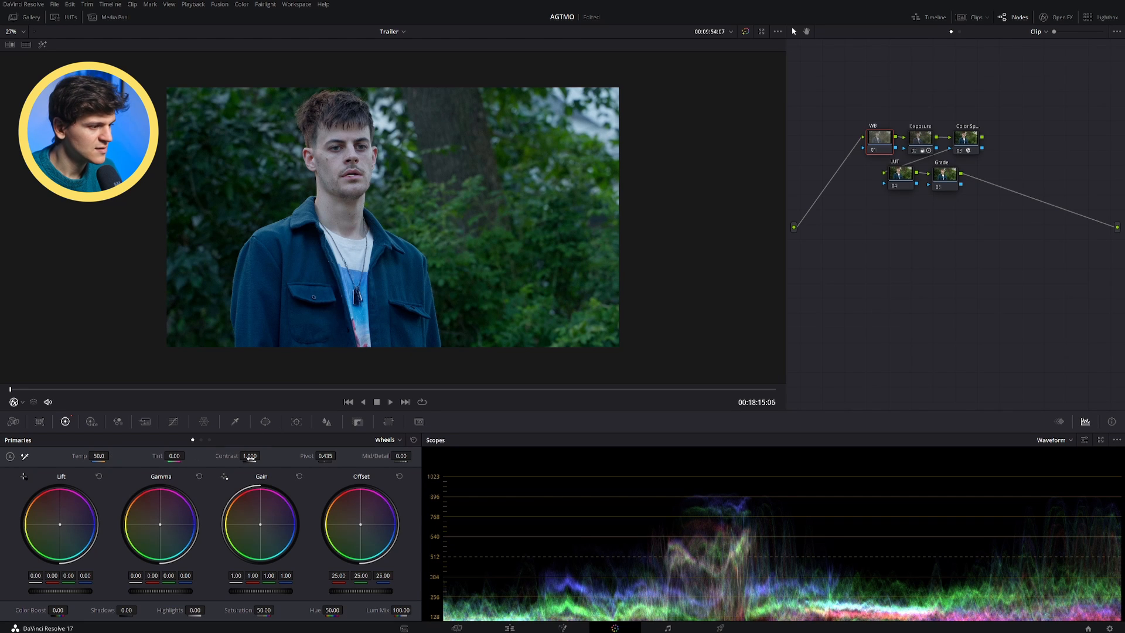
drag(174, 456, 178, 456)
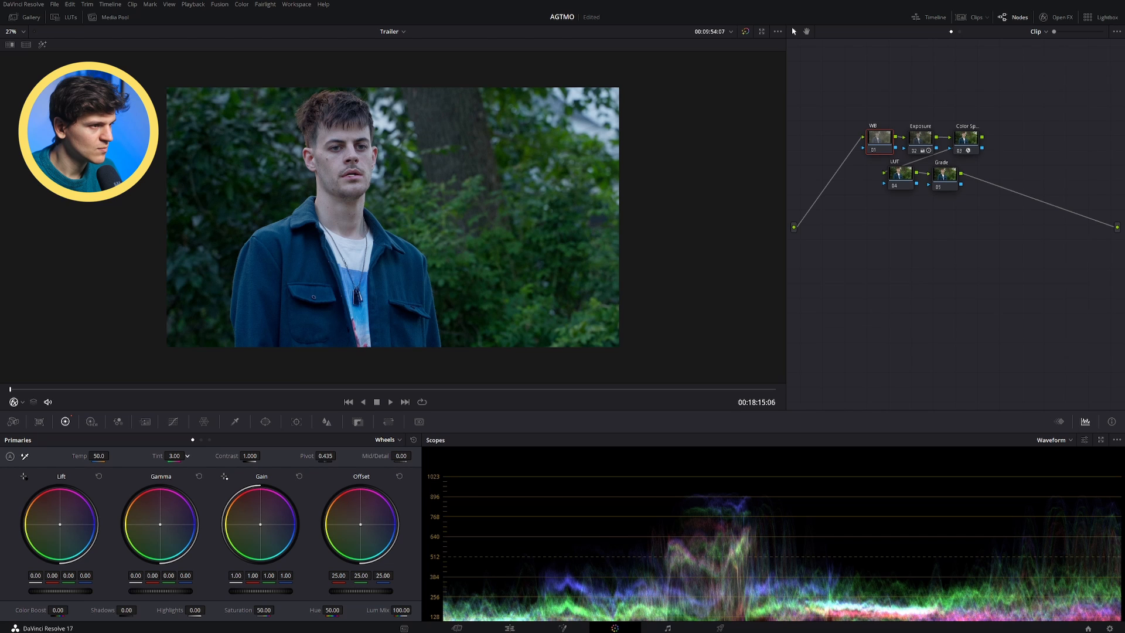
drag(178, 463, 181, 462)
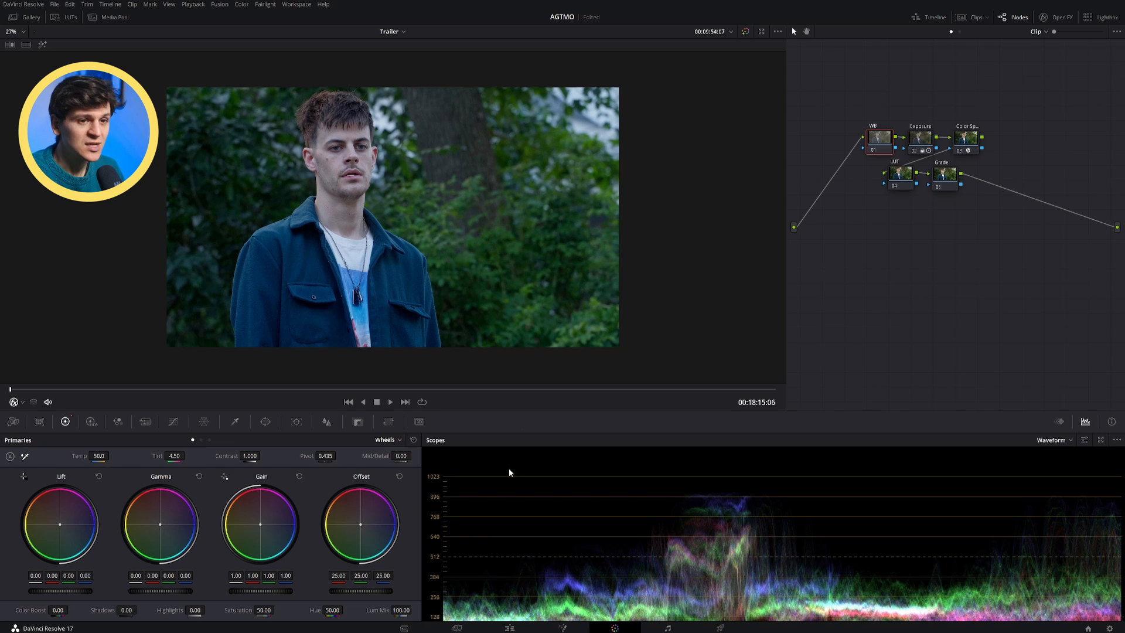
Step: Apply the Psycho LUT from the Cinema LUTs collection to the LUT node
click(907, 174)
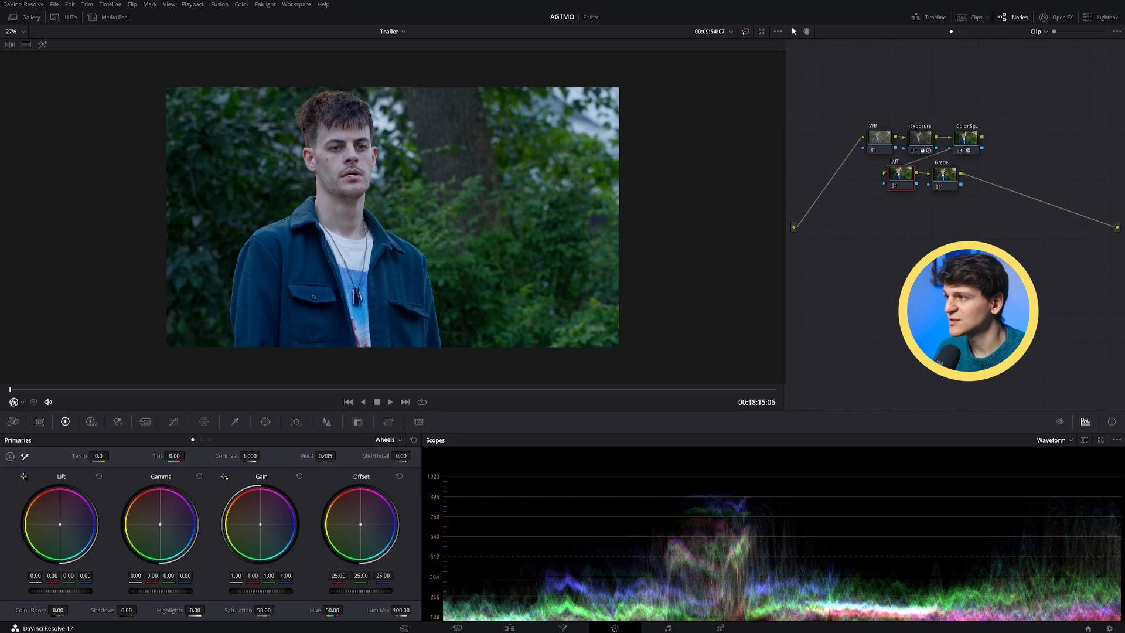
click(68, 18)
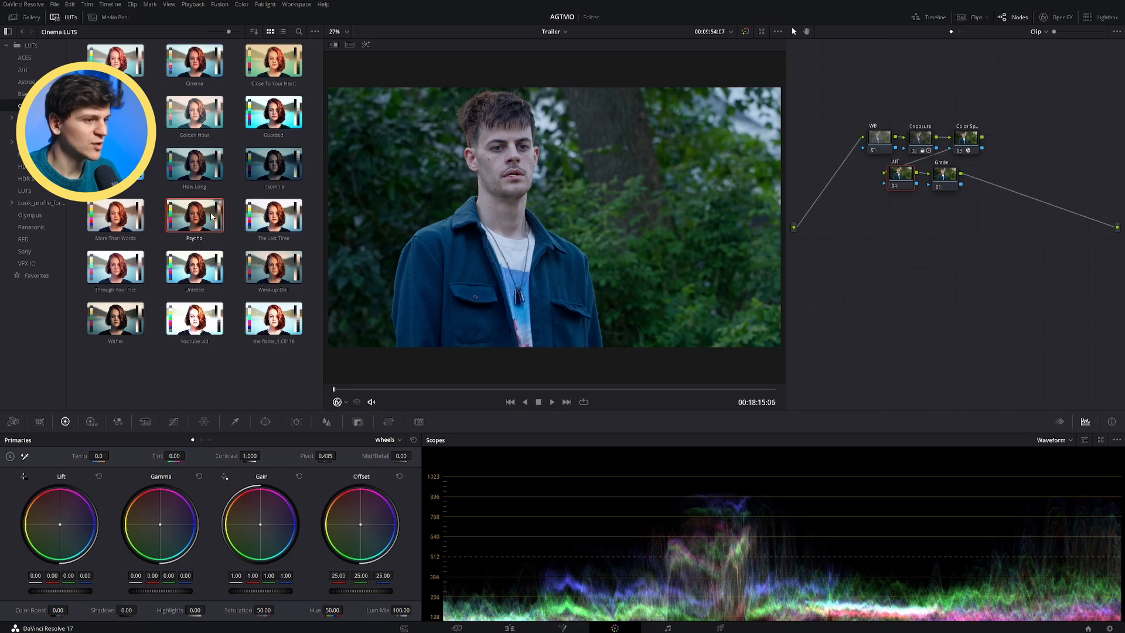
double_click(182, 216)
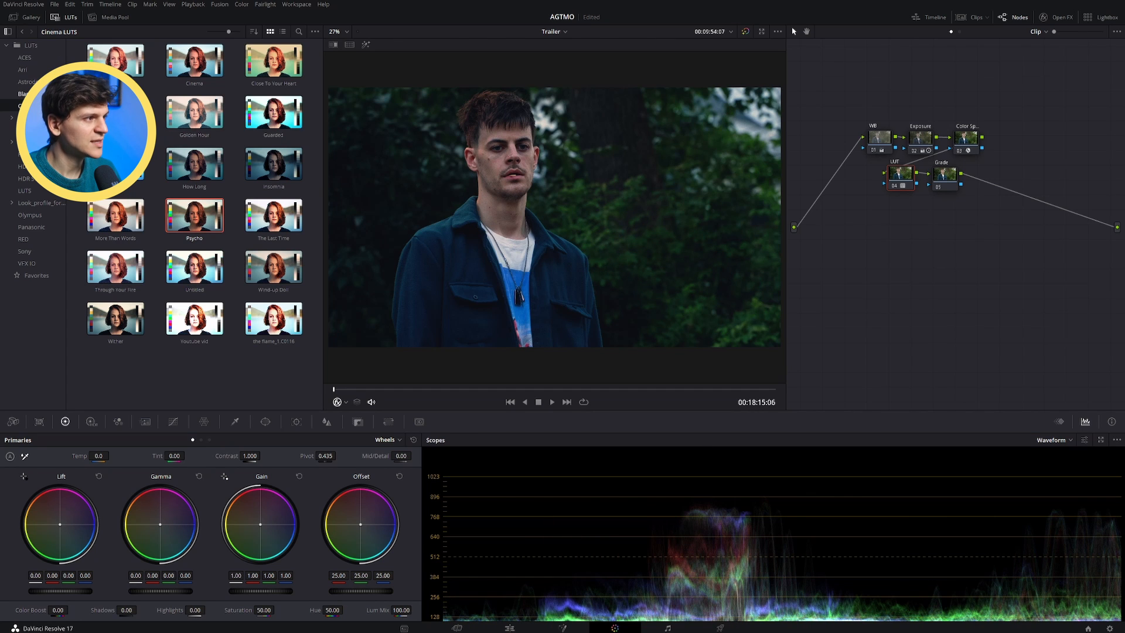
click(67, 18)
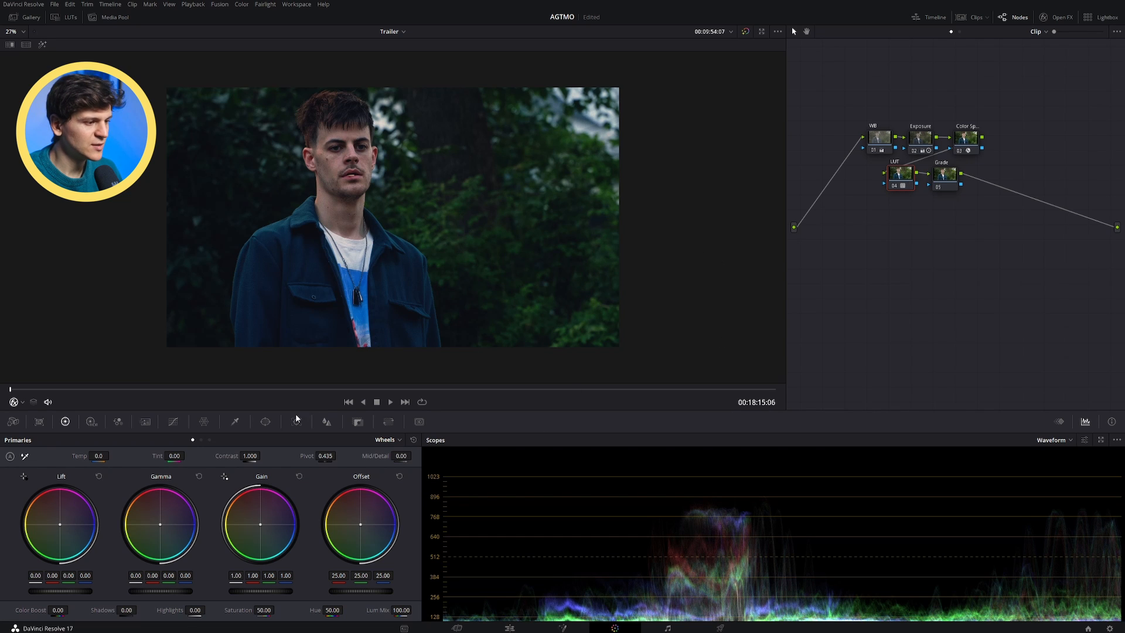
Step: Reduce the LUT node's strength by setting its key output gain to 0.833
click(360, 422)
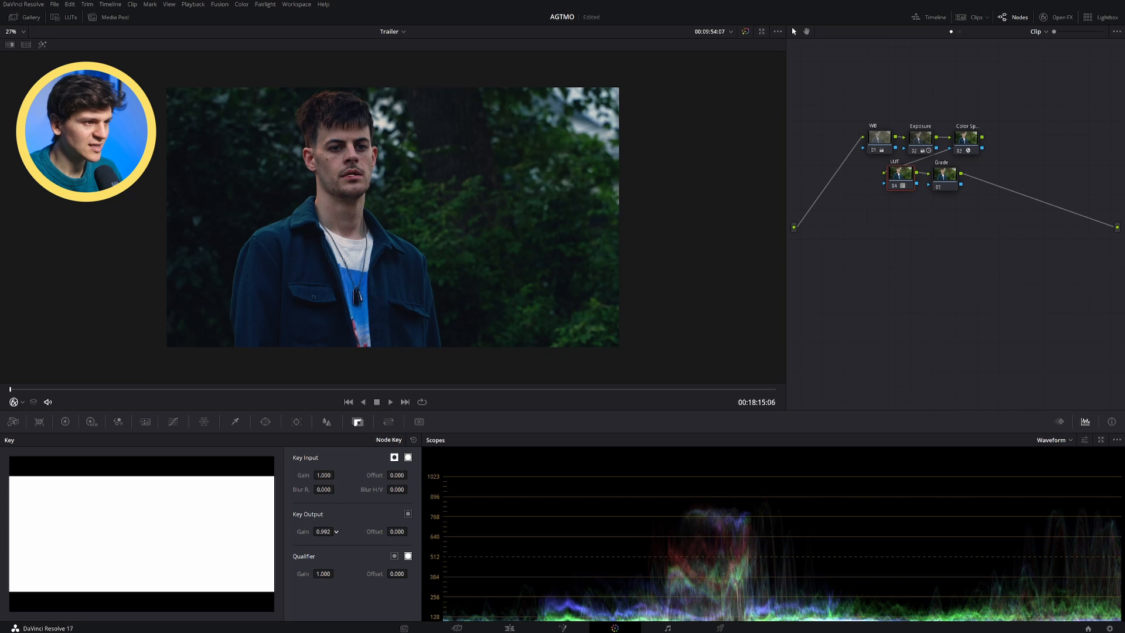
drag(324, 531, 334, 531)
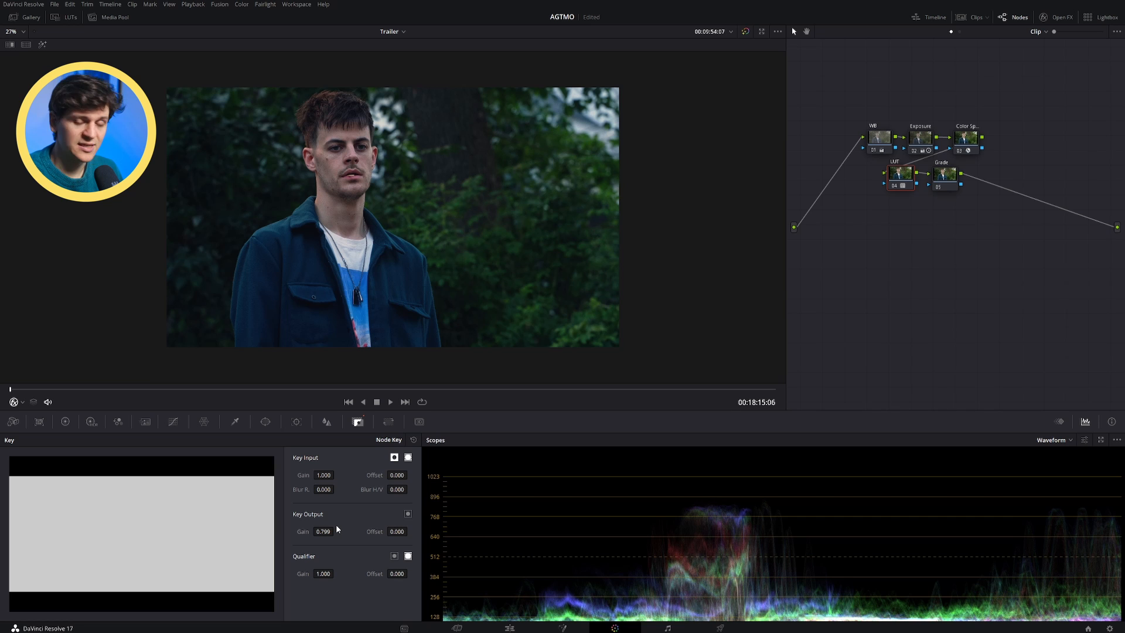
drag(332, 531, 336, 530)
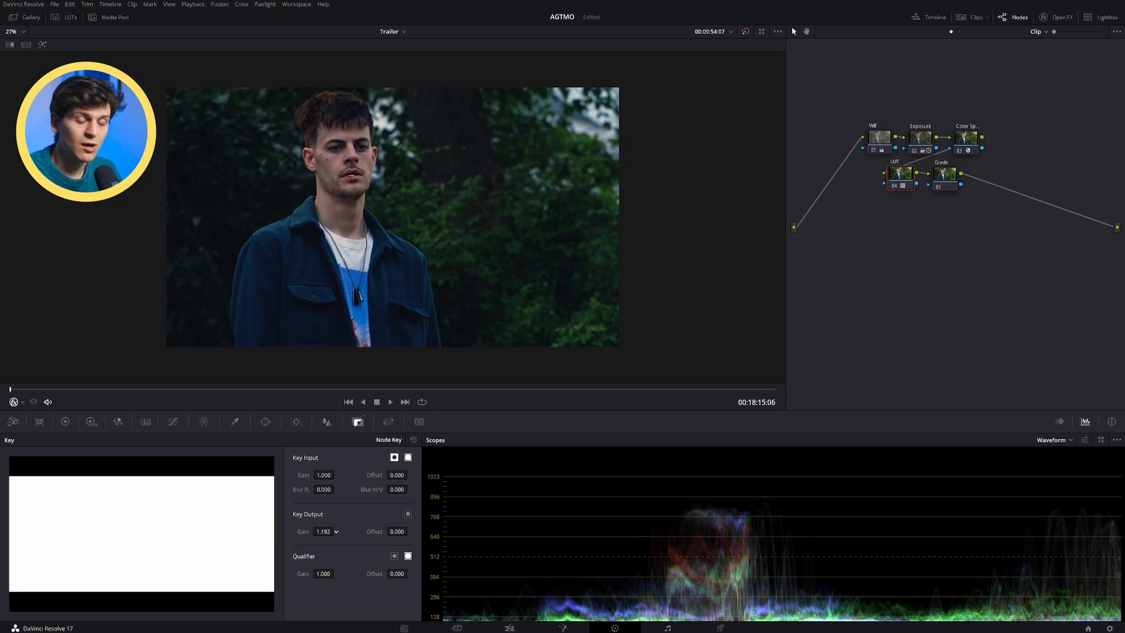
drag(323, 532, 294, 531)
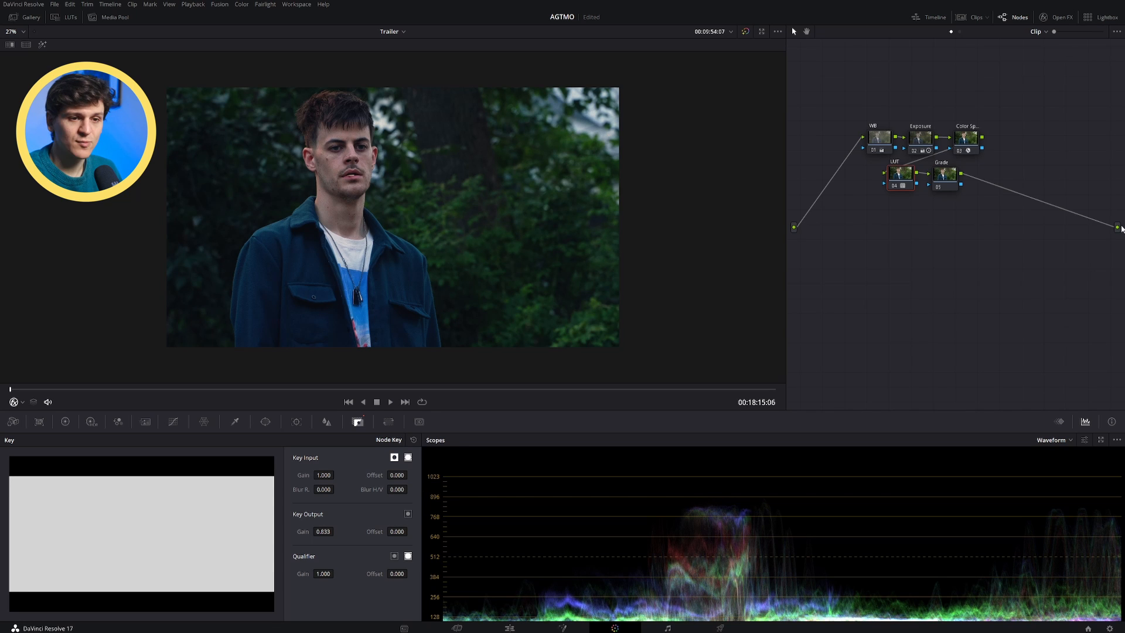
Step: On the Grade node's primary wheels, set lift to -0.03, gamma 0.01, gain 1.17, contrast 1.108, shadows 26.00, highlights 19.00 and saturation 38.80
click(942, 180)
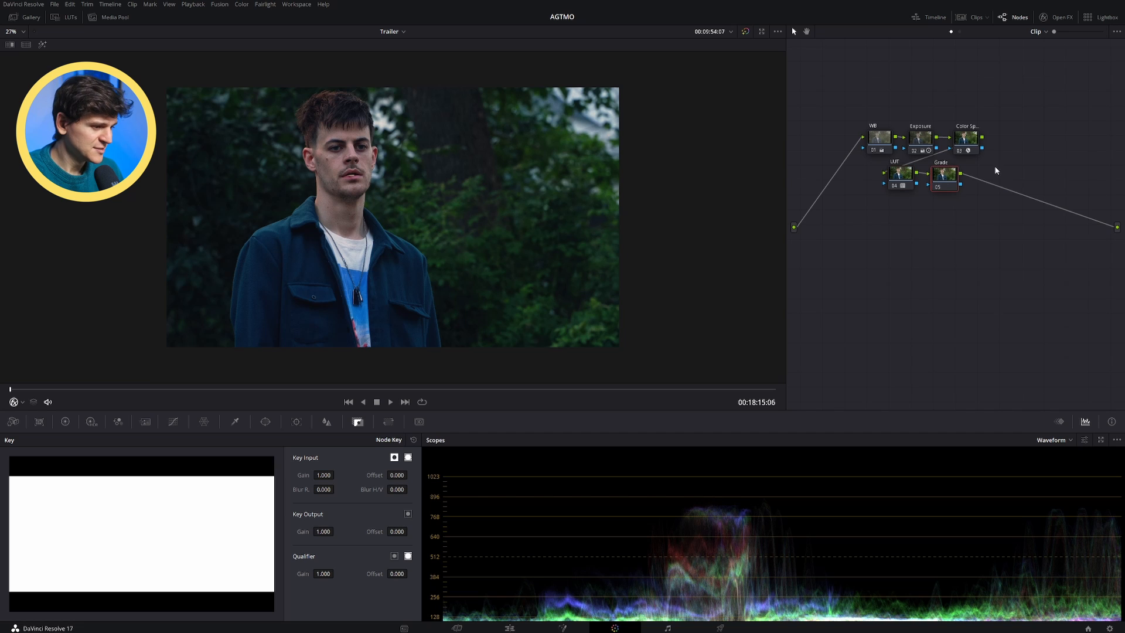
click(65, 422)
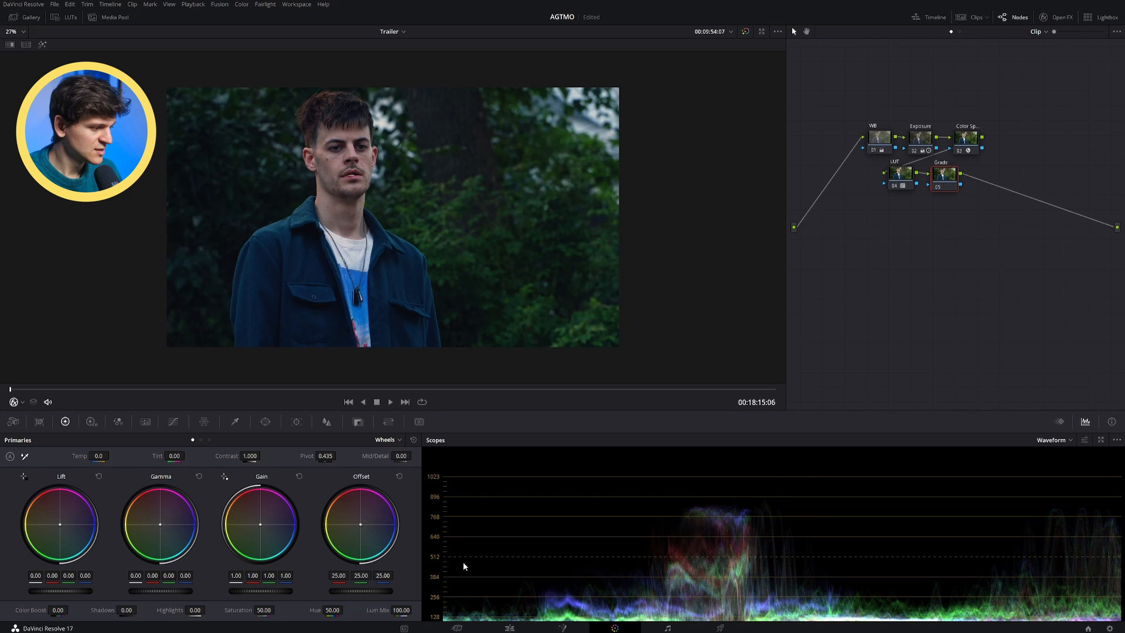
mouse_move(177, 588)
mouse_down()
mouse_move(166, 588)
mouse_move(226, 588)
mouse_move(140, 588)
mouse_move(182, 588)
mouse_up()
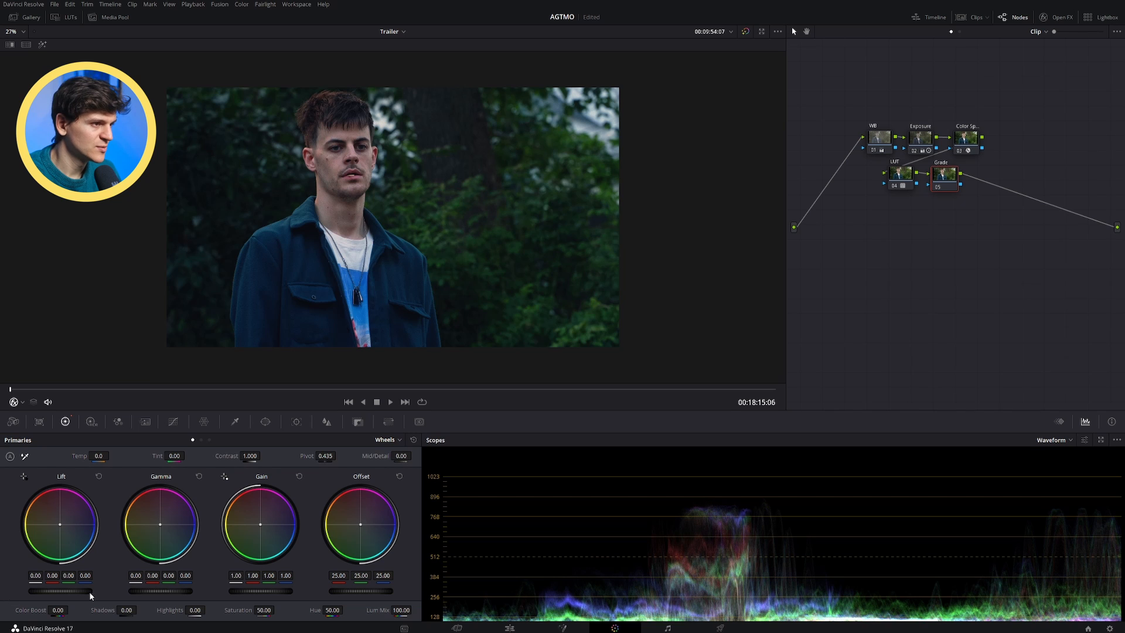
drag(89, 592, 86, 592)
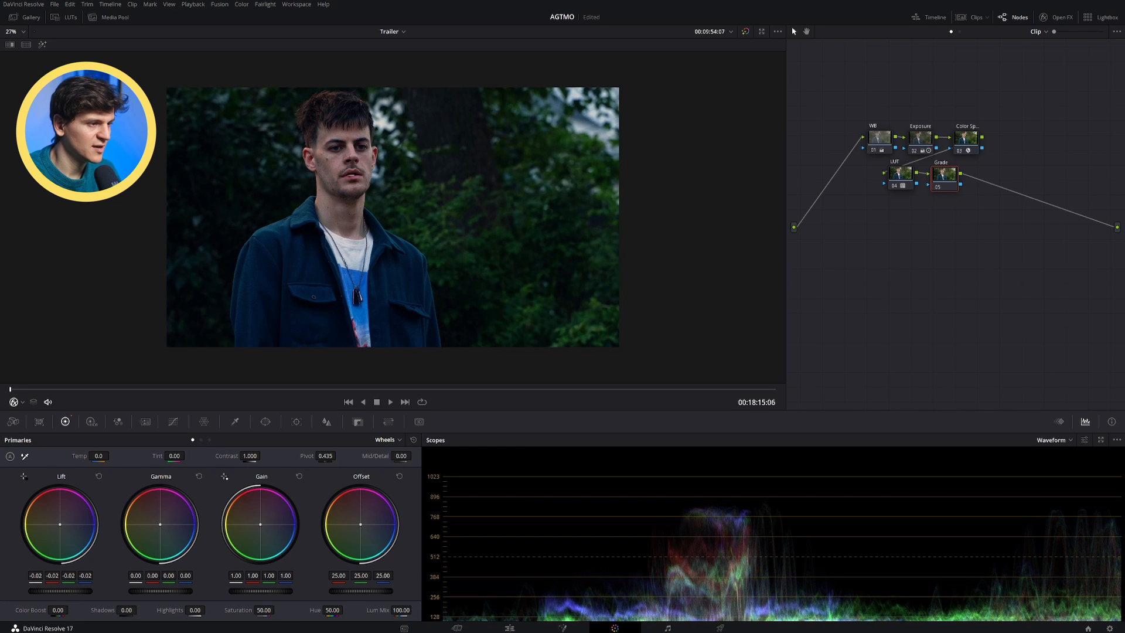
drag(267, 592, 273, 591)
mouse_move(195, 610)
mouse_down()
mouse_move(211, 610)
mouse_move(193, 610)
mouse_up()
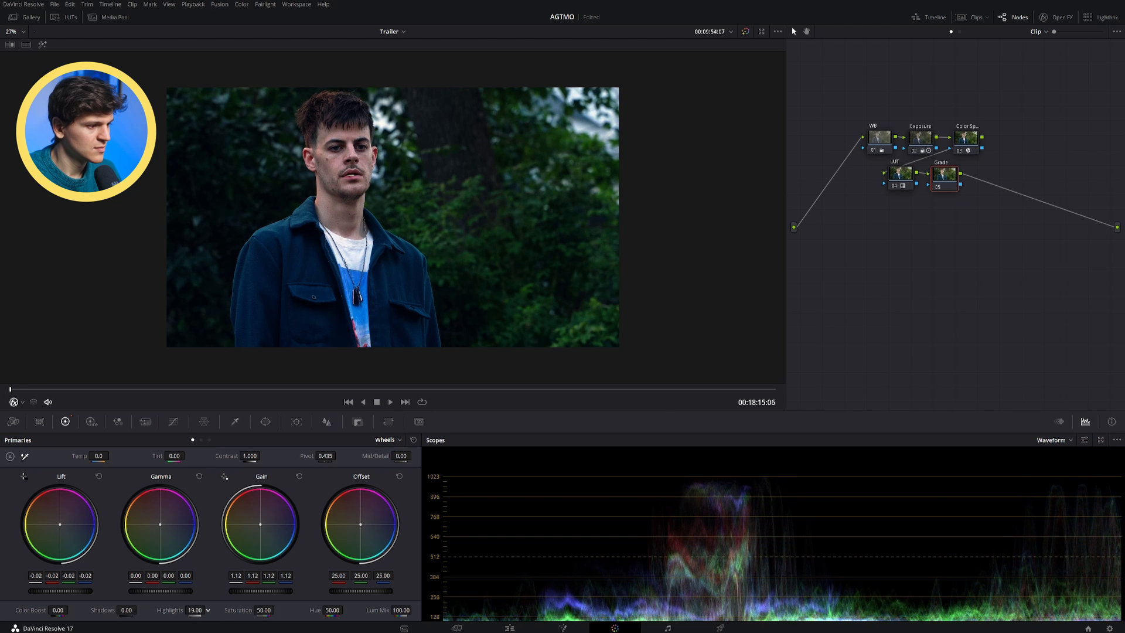
drag(250, 455, 255, 455)
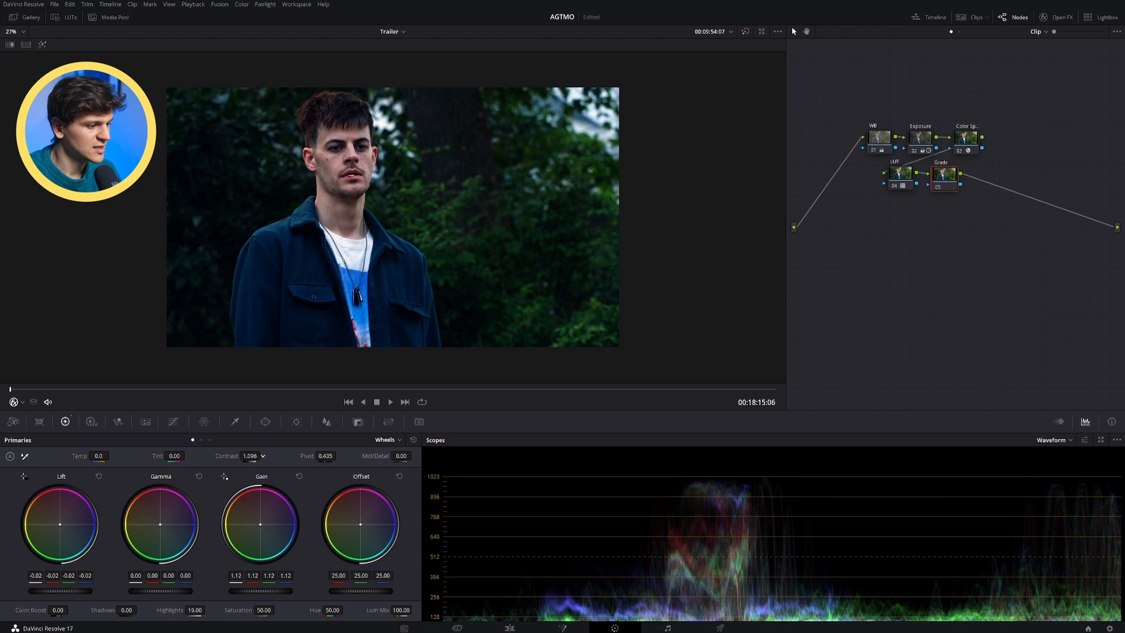
drag(127, 610, 138, 609)
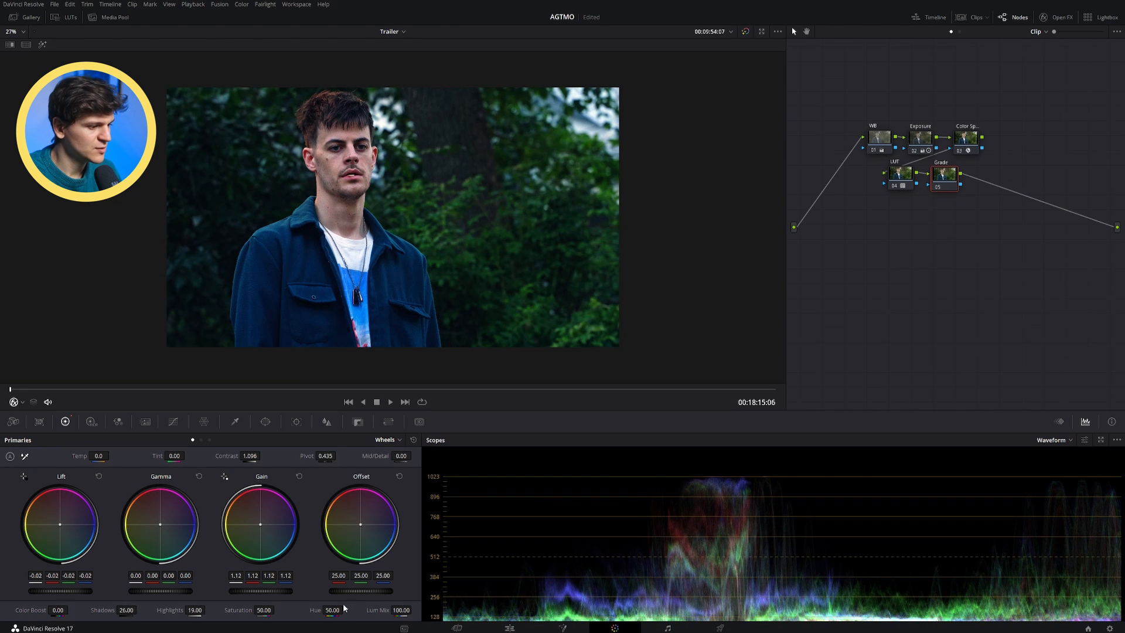
drag(282, 610, 276, 609)
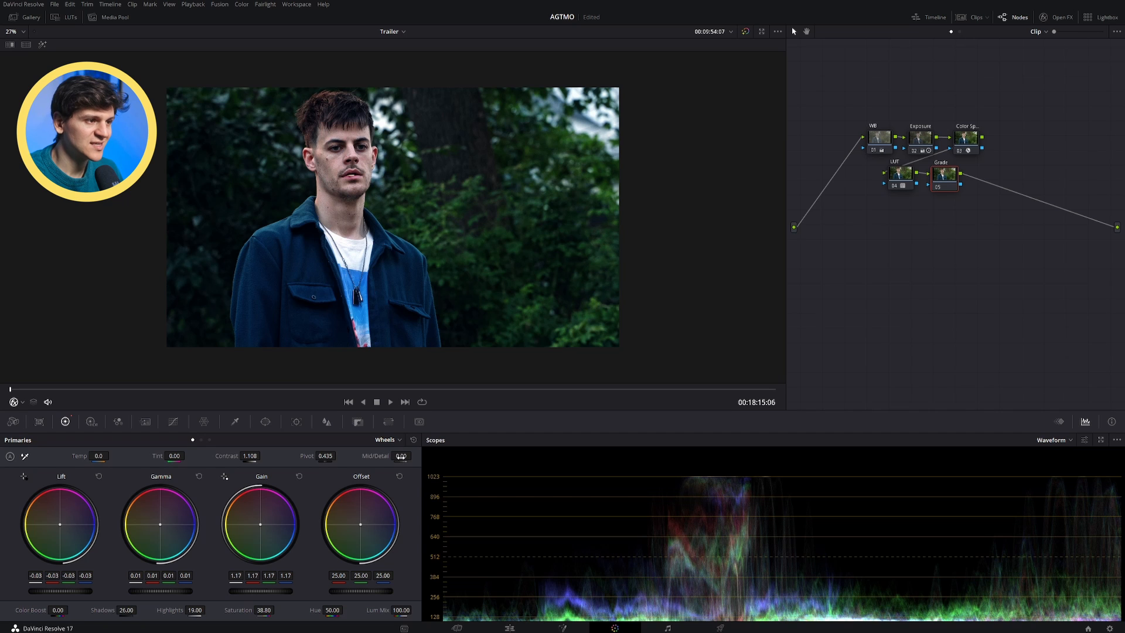
Step: Set the Grade node's midtone detail to -30.00 and save the project
drag(414, 455, 297, 455)
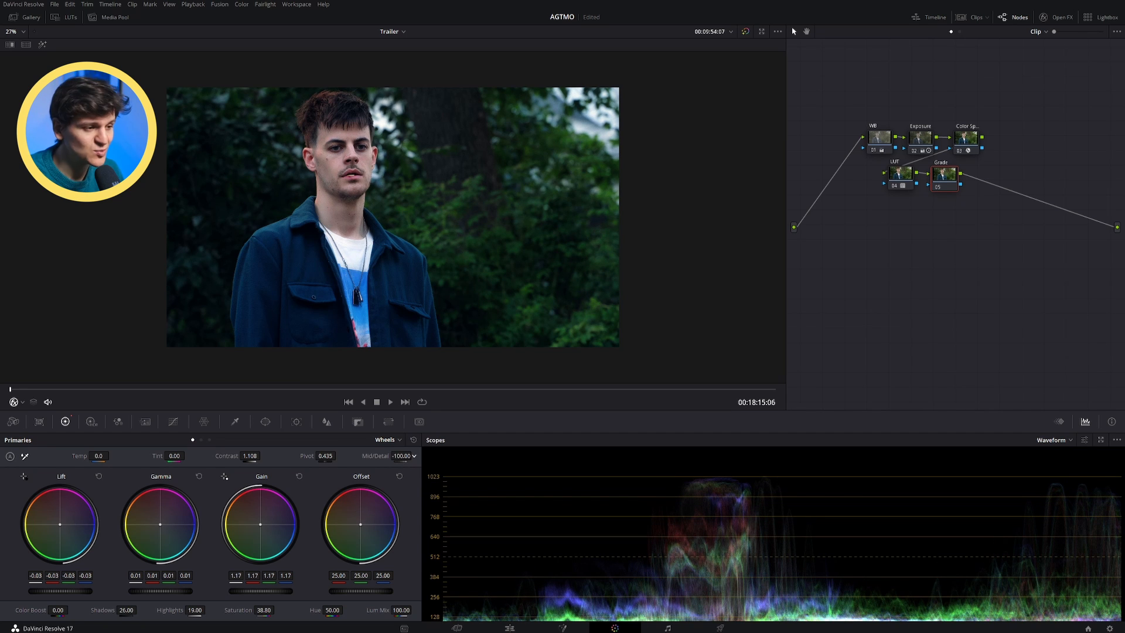
drag(414, 456, 531, 455)
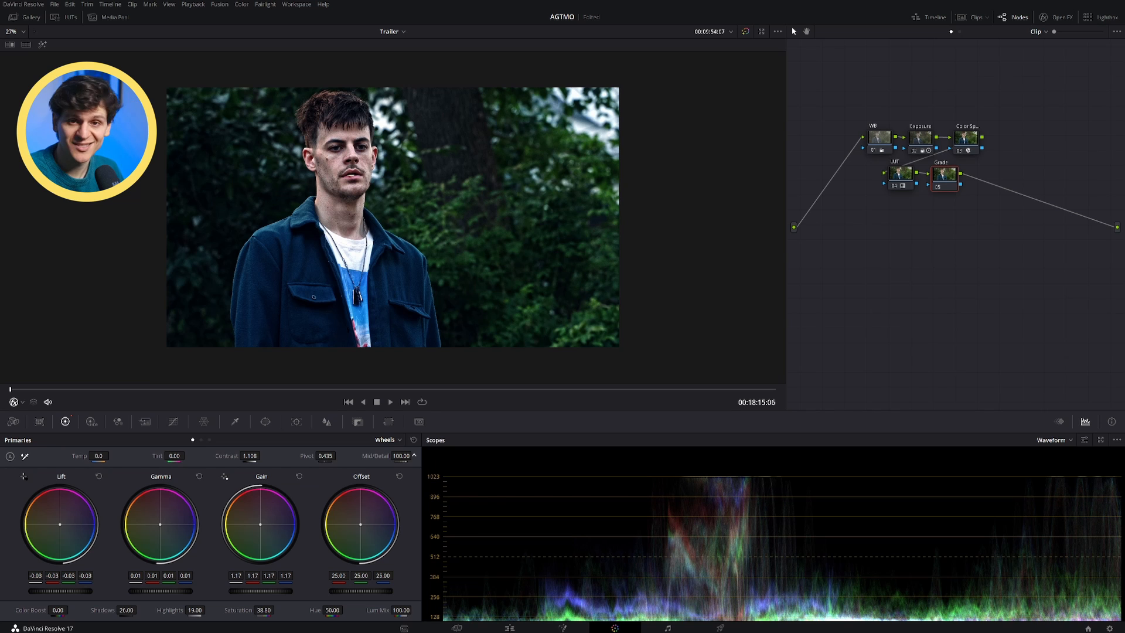
drag(414, 455, 297, 456)
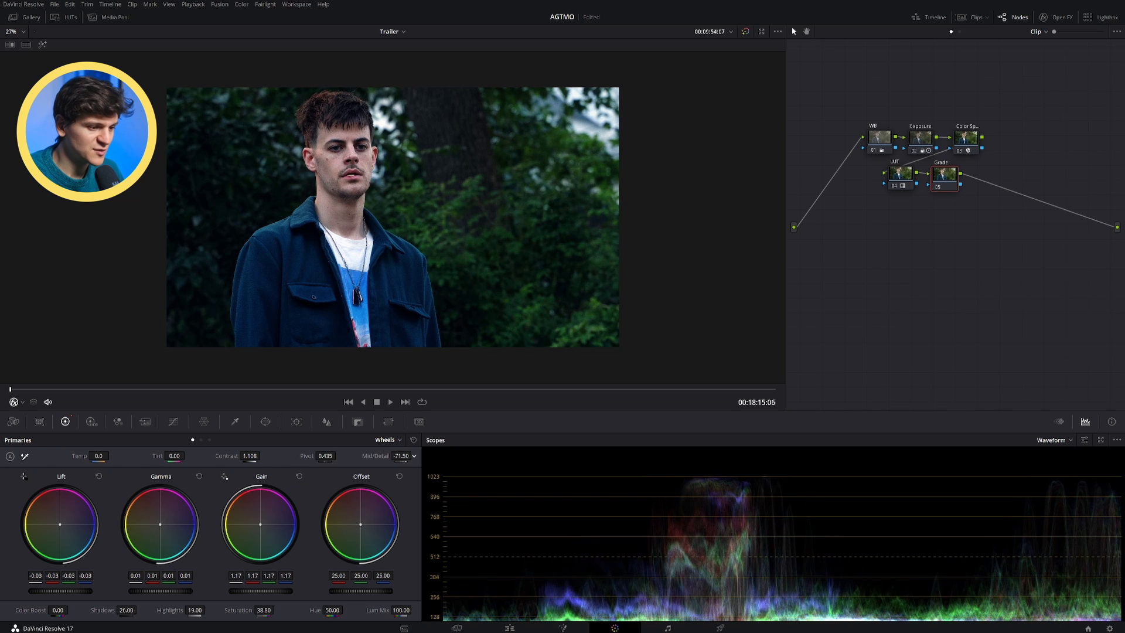
drag(414, 455, 425, 456)
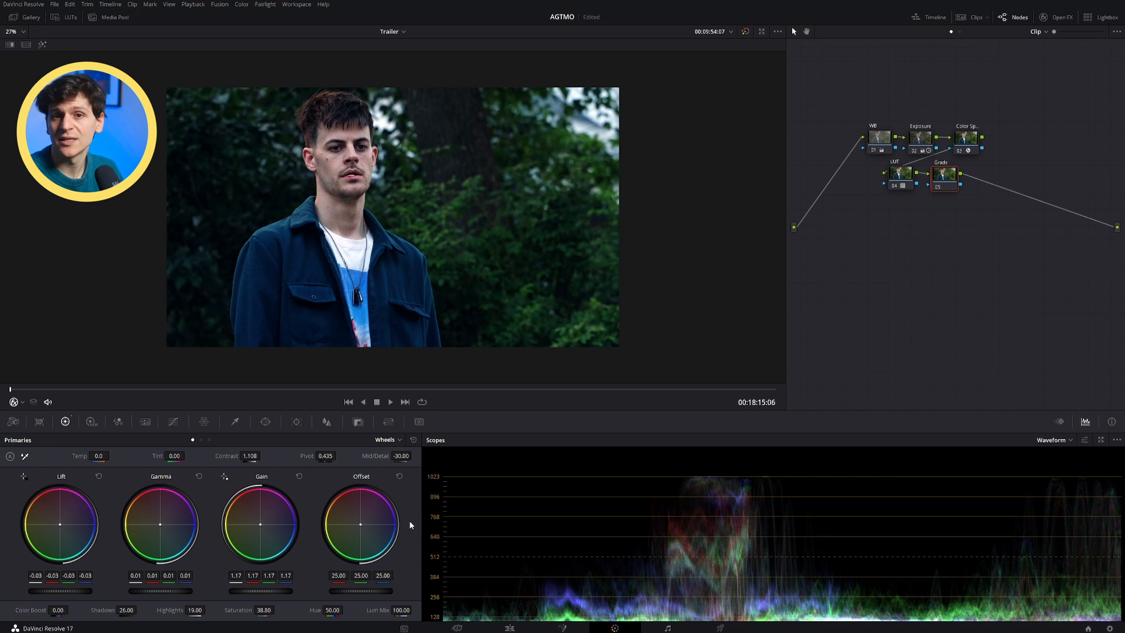
key(ctrl+s)
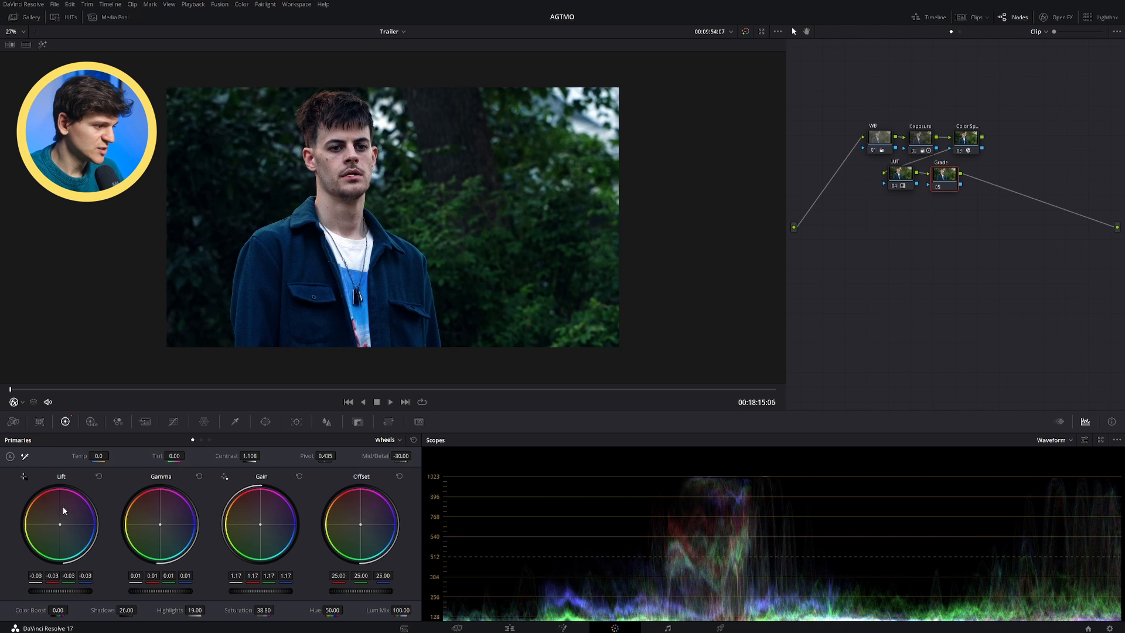
Step: Shift the lift, gamma, gain and offset colour wheels slightly, offset to 20.15/24.91/28.04, then set temperature to -140.0 and tint to -10.00
drag(60, 524, 58, 525)
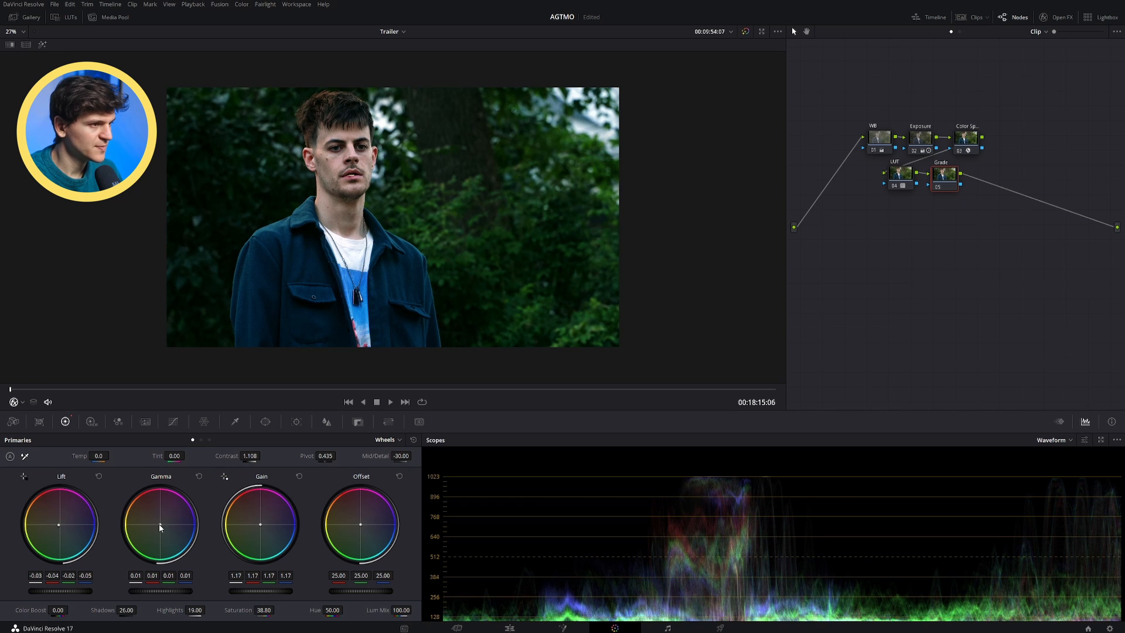
drag(161, 523, 160, 523)
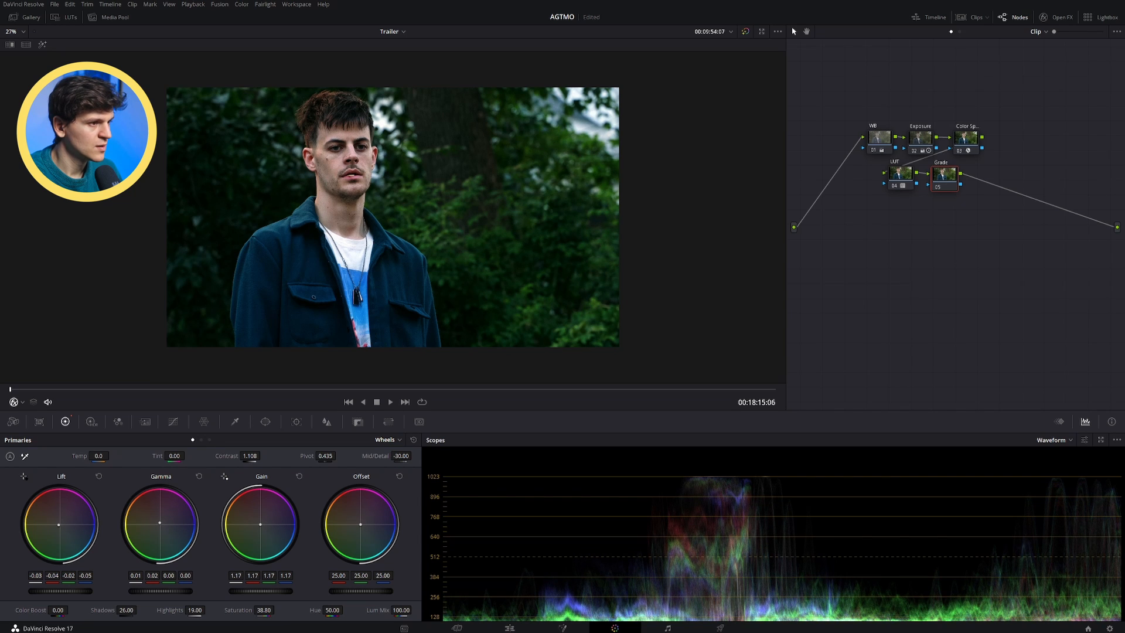
drag(160, 523, 160, 522)
drag(260, 526, 260, 523)
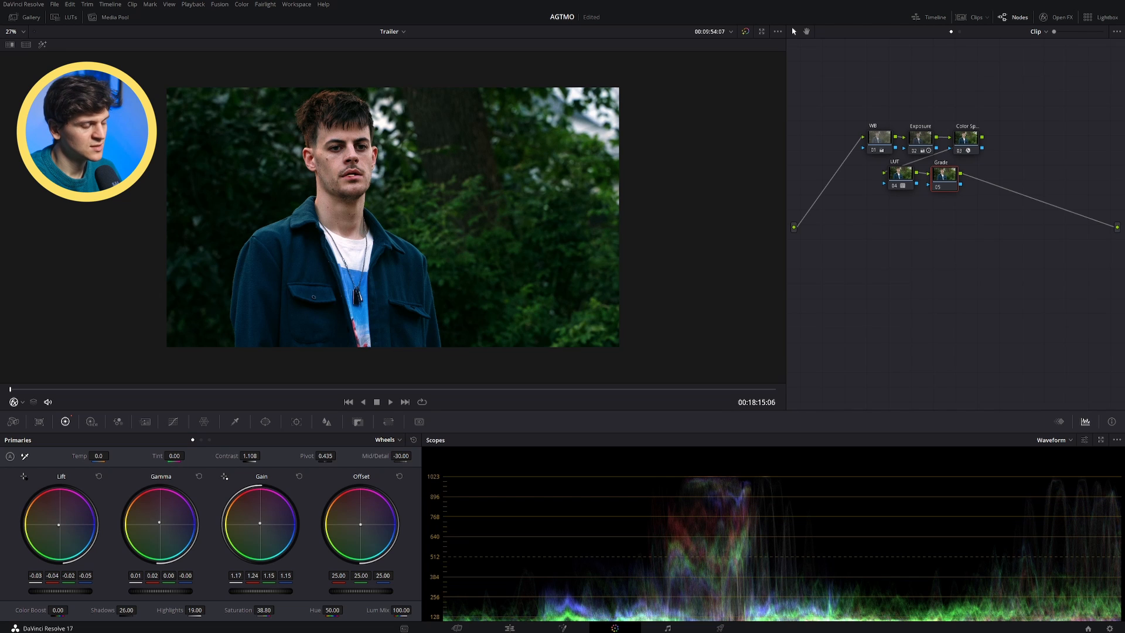
drag(364, 531, 362, 527)
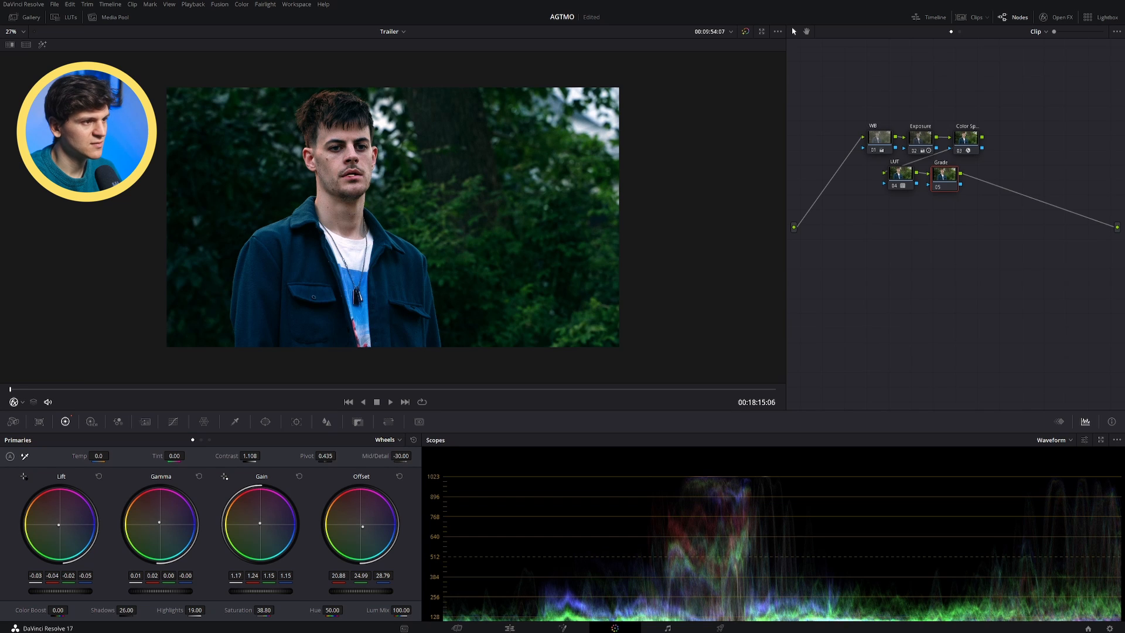
drag(363, 528, 362, 528)
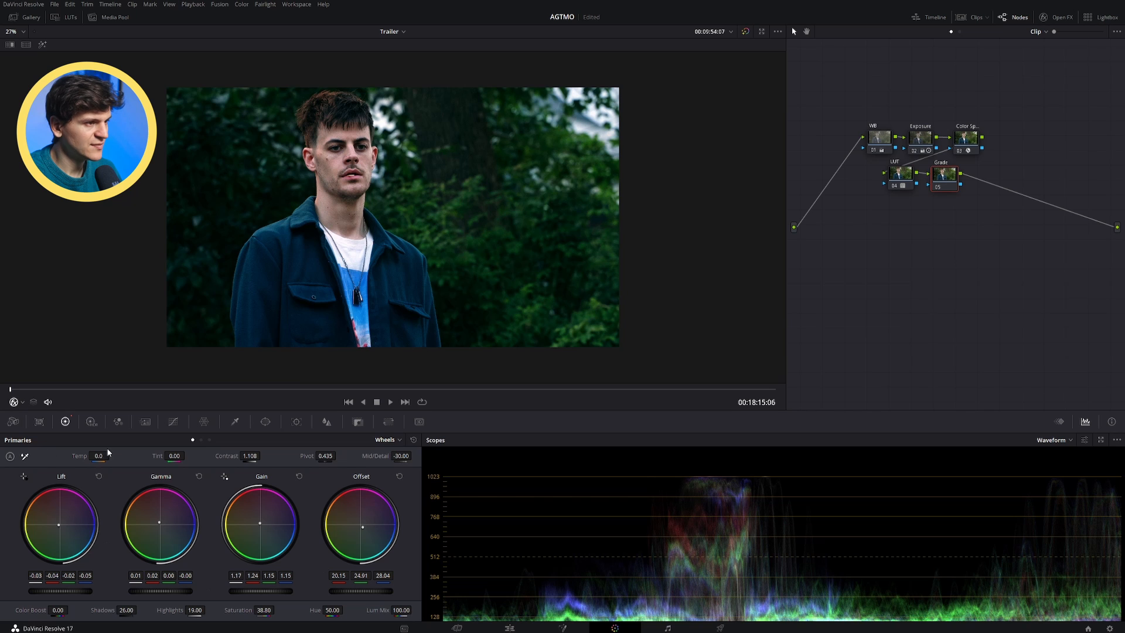
drag(99, 455, 162, 456)
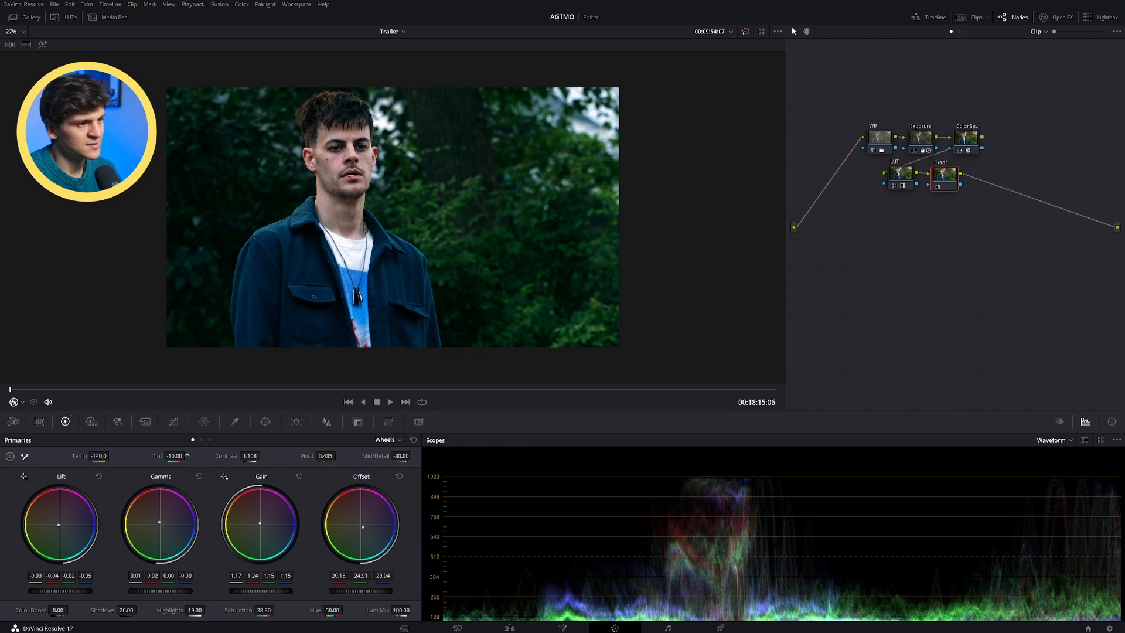